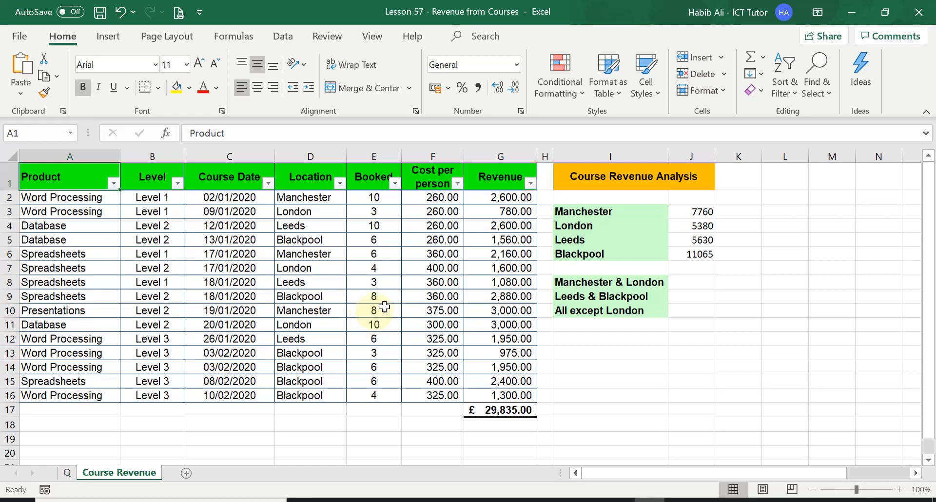
Review the existing Manchester formula in J3 and read the task on sheet Q, returning to the Course Revenue sheet.
click(696, 212)
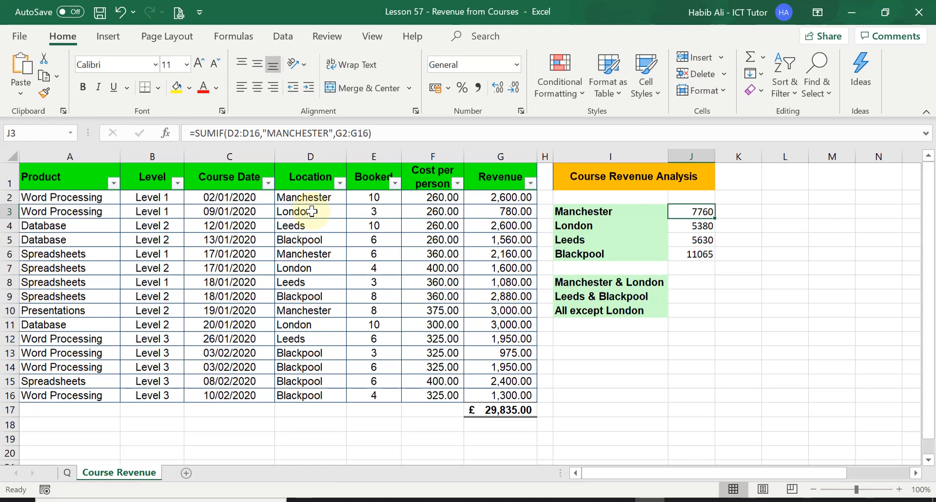
click(68, 472)
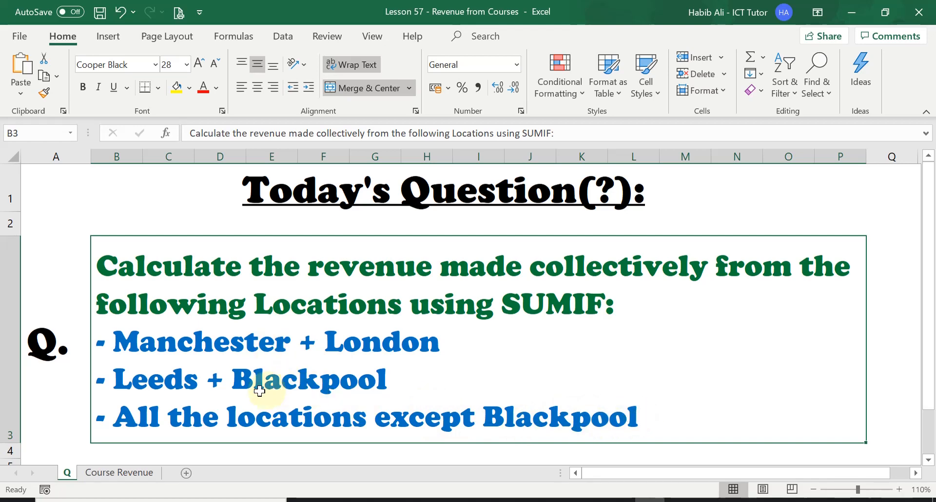
click(130, 476)
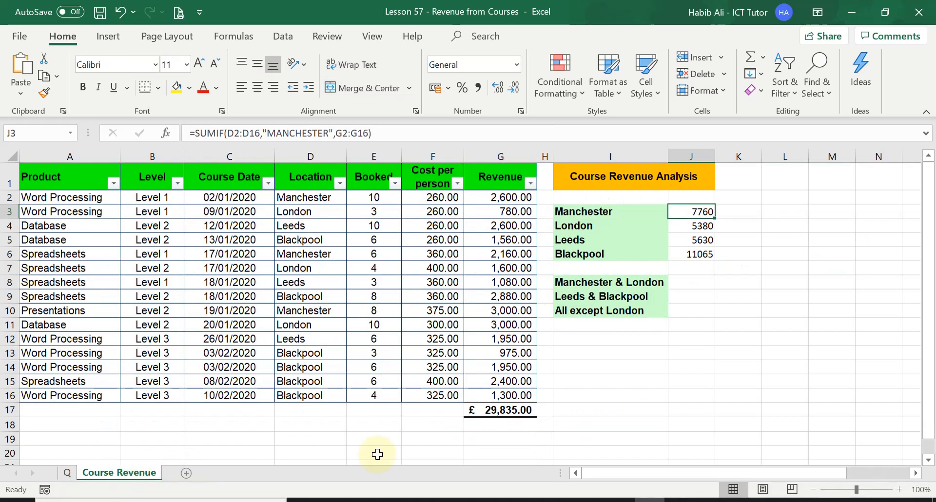
In the Manchester & London result cell J8, begin a SUMIF formula with the Location cells D2:D16 as its range.
click(689, 282)
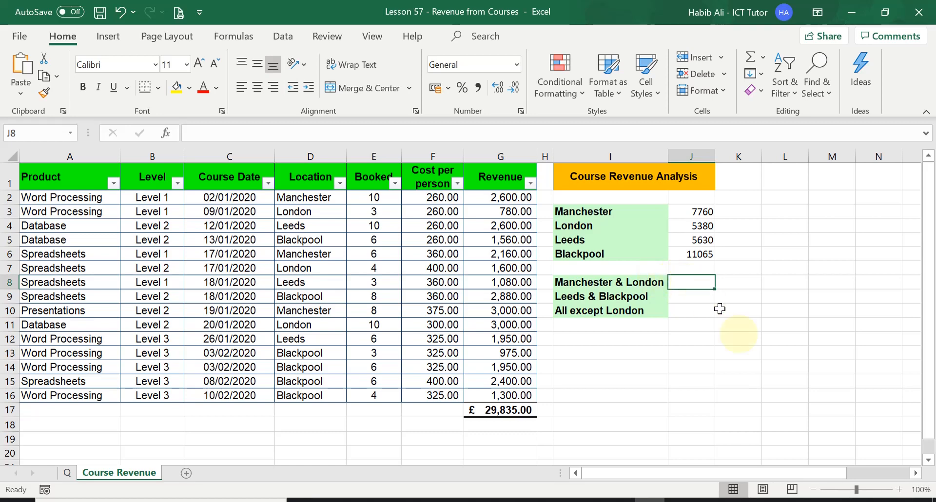
text(=)
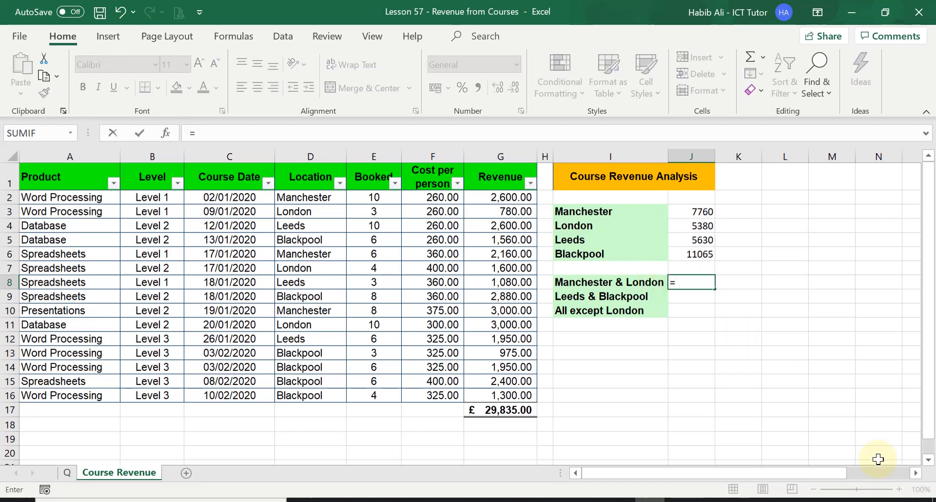
key(Caps_Lock)
text(SUMIF)
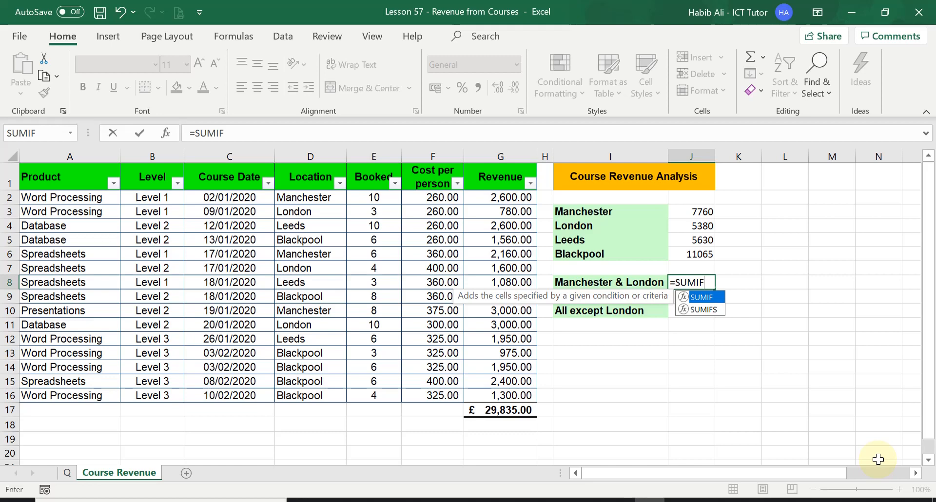
text(()
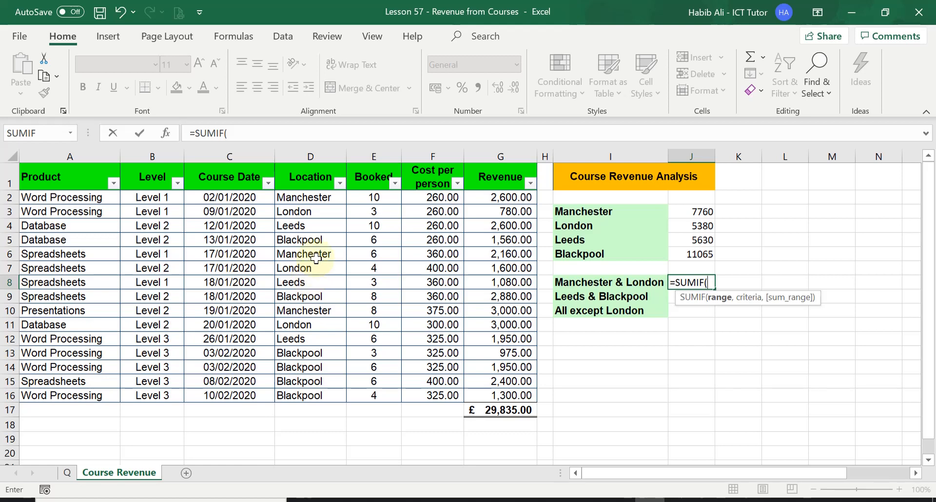
click(308, 194)
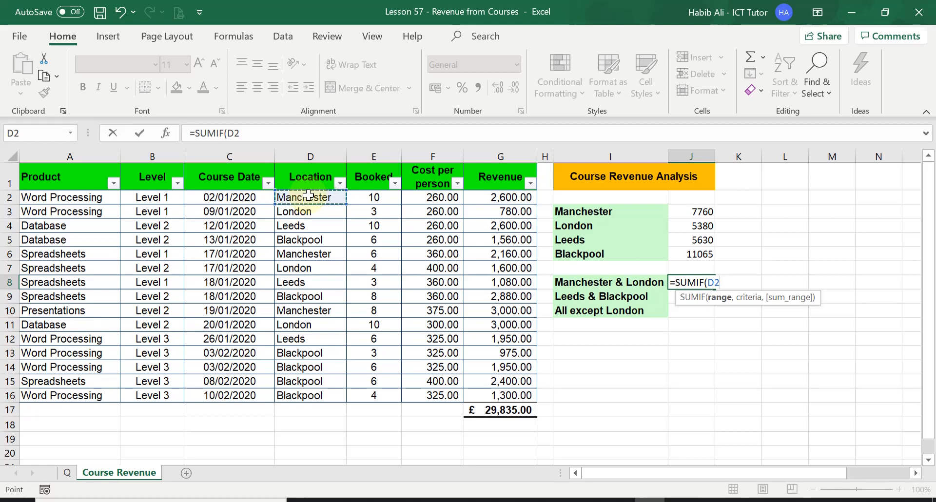
key(ctrl+shift+Down)
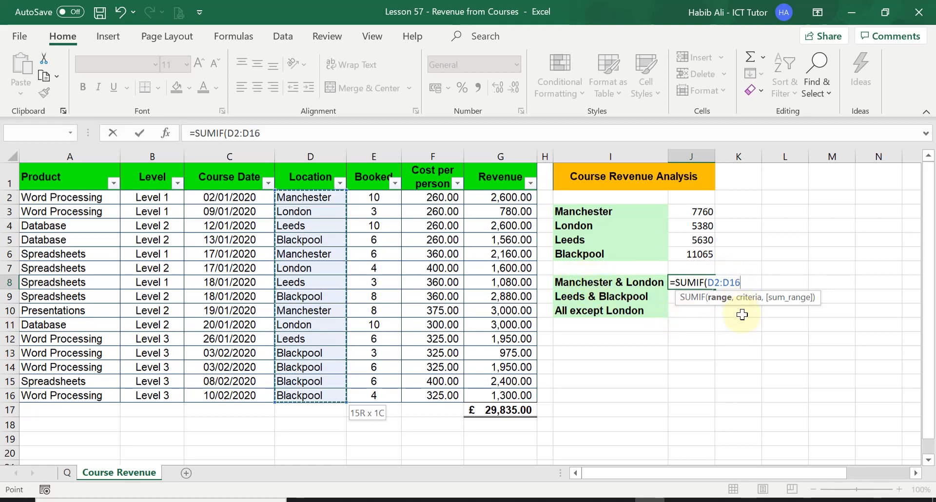
text(,)
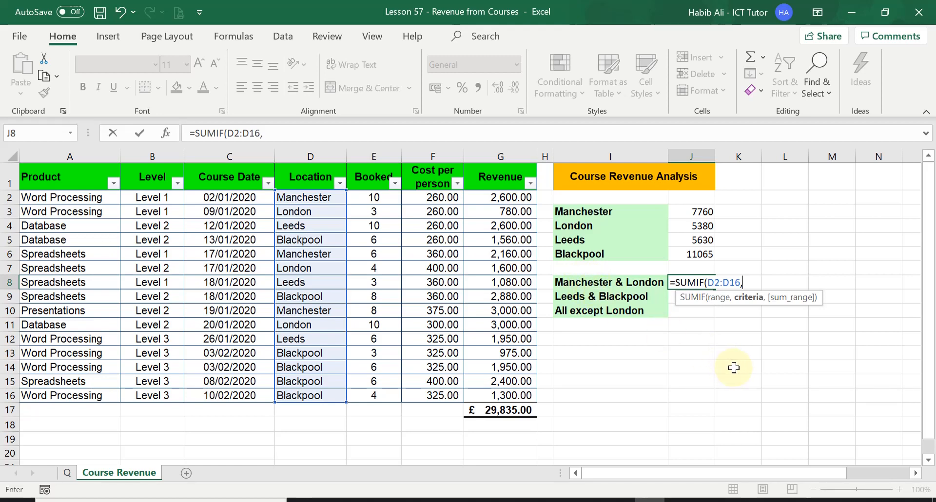
Complete the J8 SUMIF with the criterion "MANCHESTER" and the Revenue cells G2:G16 as the sum range.
text("MANCH)
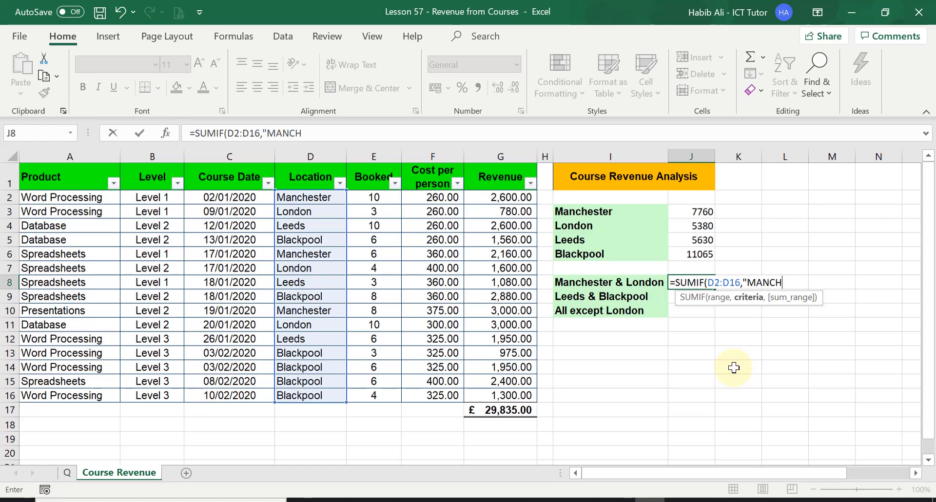
text(ESTER)
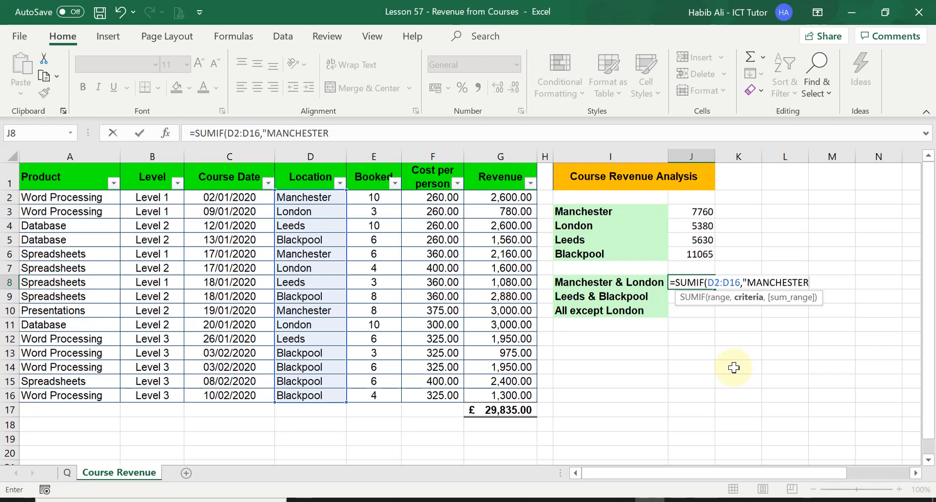
text(",)
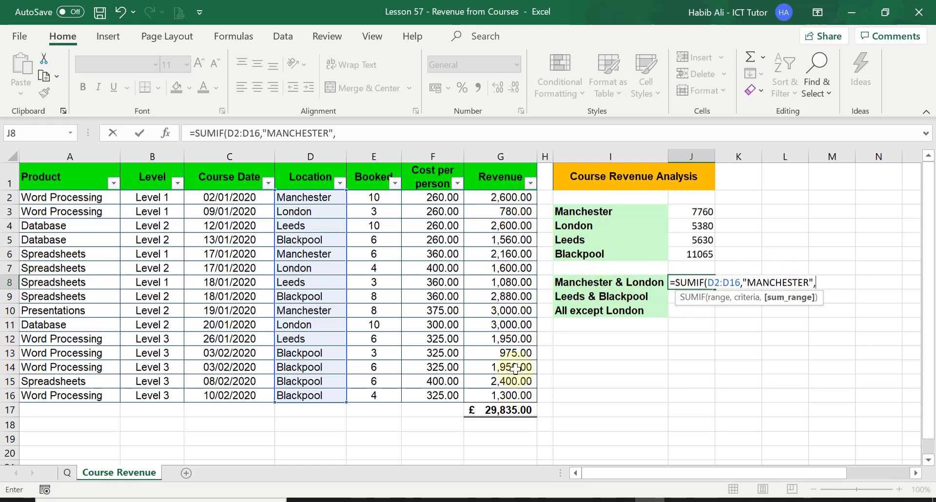
click(507, 196)
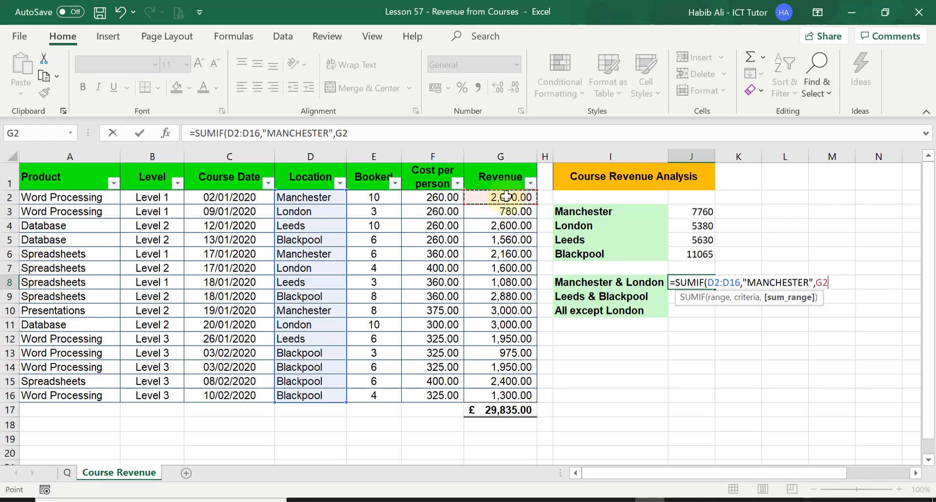
key(ctrl+shift+Down)
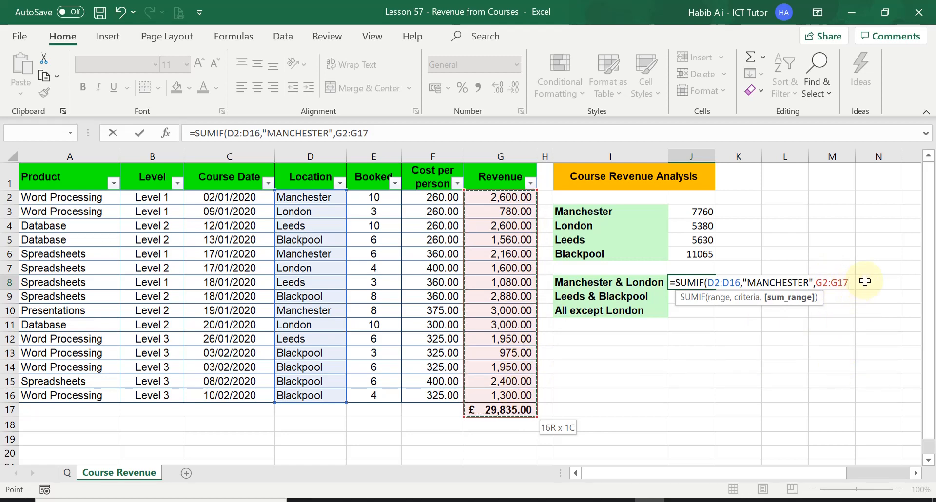
key(BackSpace)
text(6)
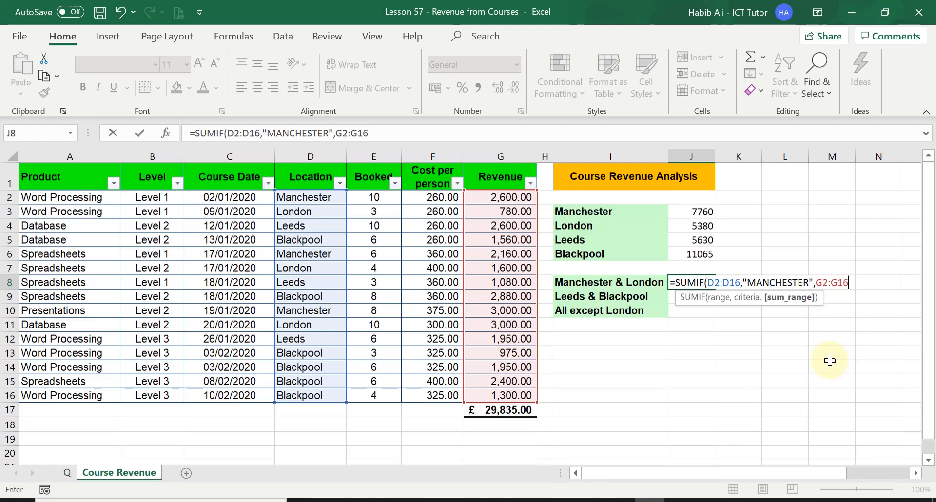
text())
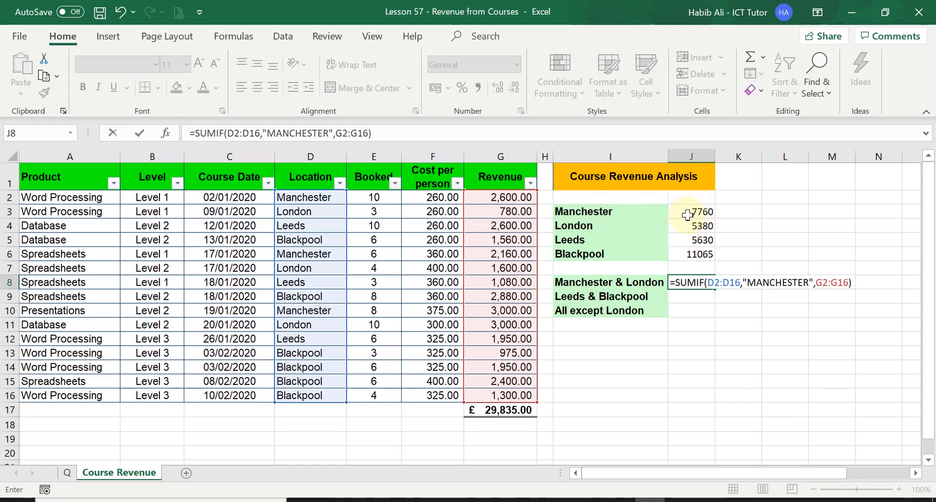
key(Return)
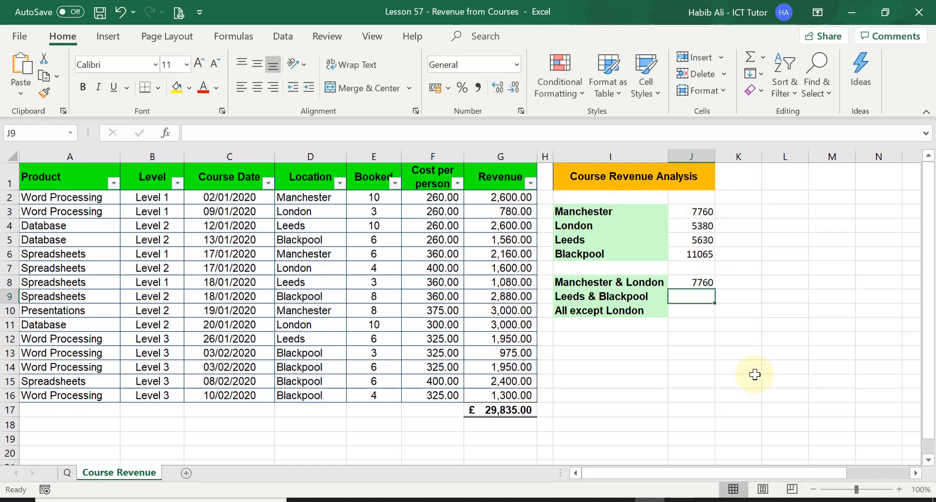
Extend the J8 formula with a plus sign and a second SUMIF whose range is the Location cells D2:D16.
click(702, 282)
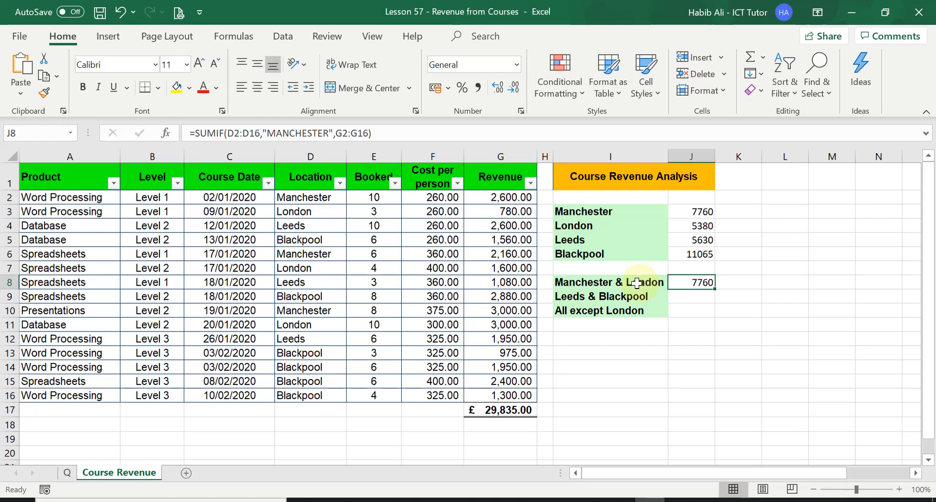
double_click(692, 282)
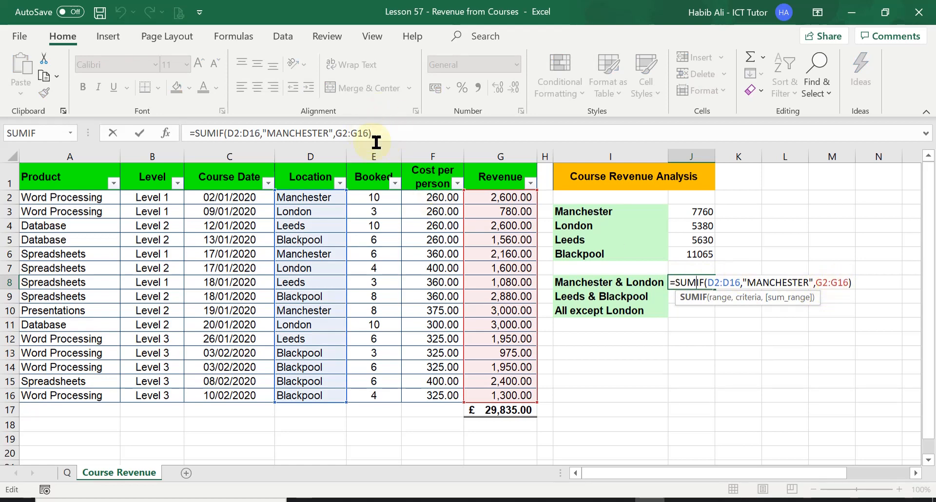
click(852, 281)
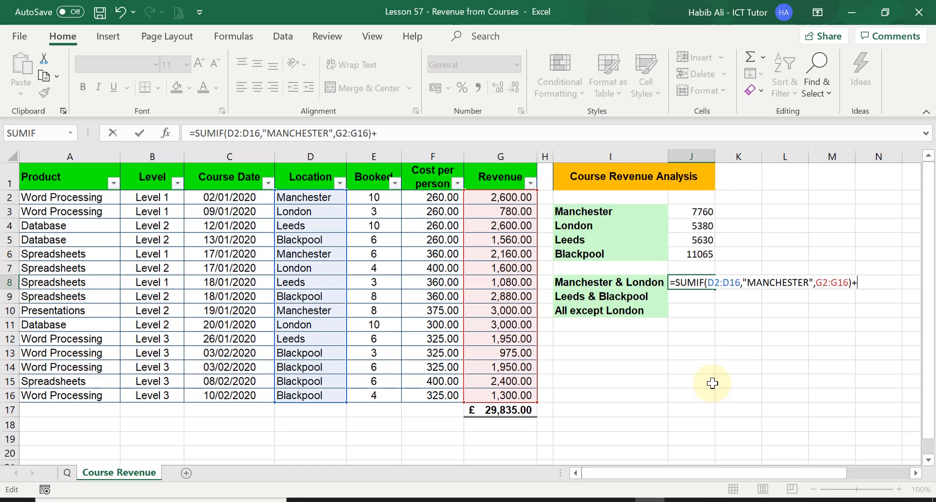
text(SUMIF)
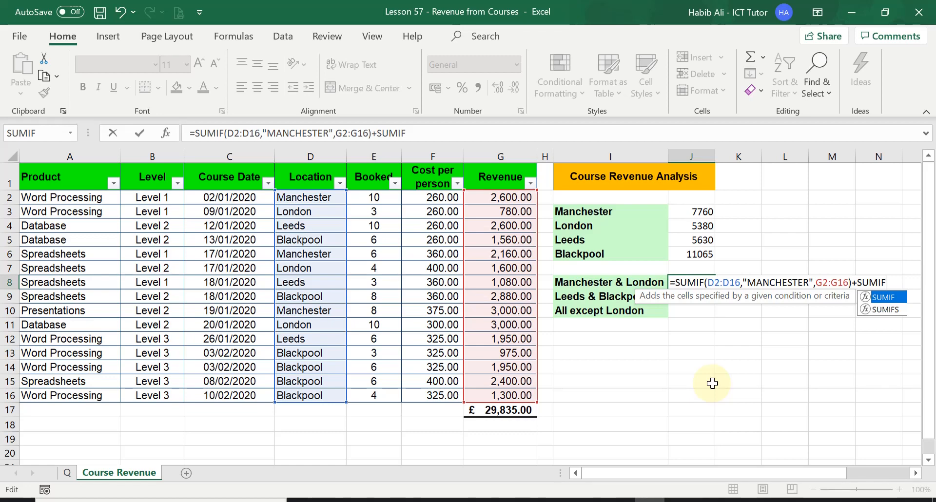
text(()
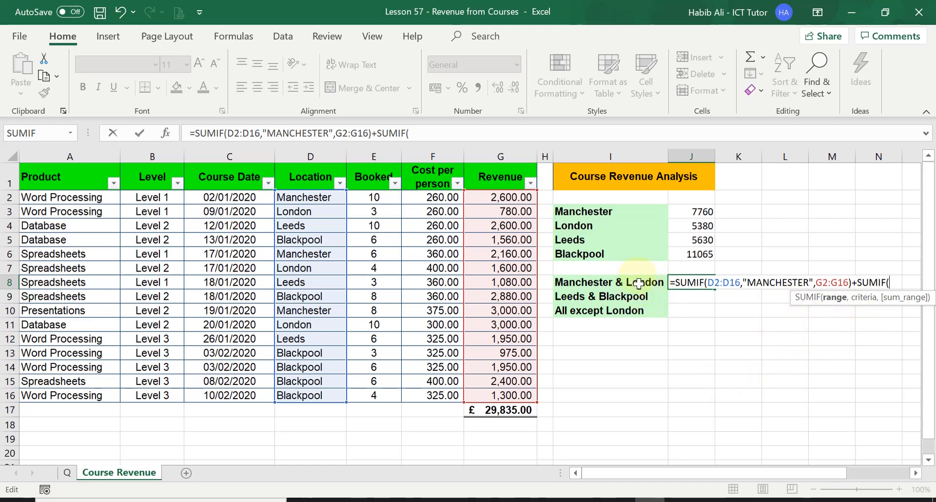
click(314, 195)
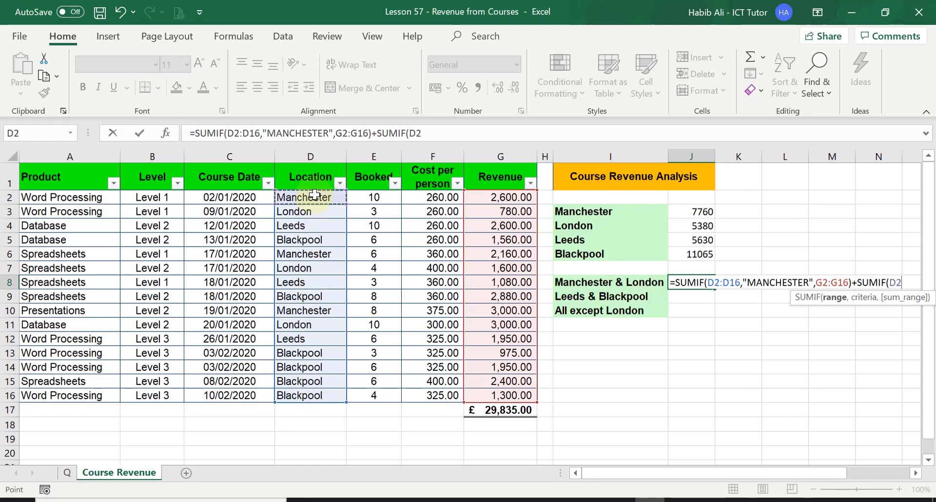
key(ctrl+shift+Down)
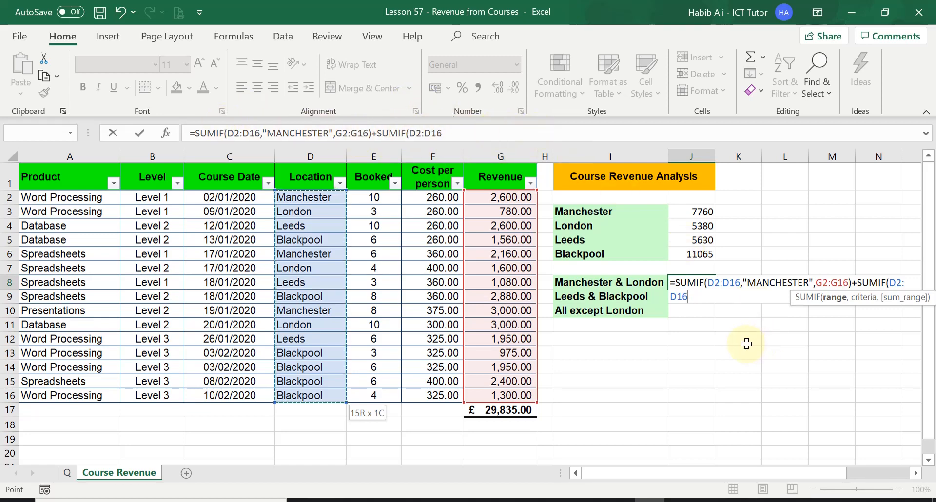
text(,)
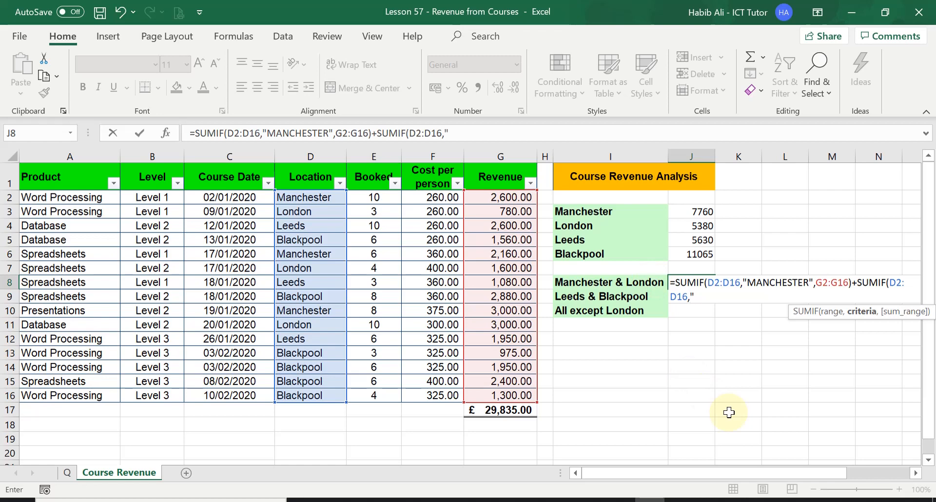
Finish the second SUMIF in J8 with the criterion "LONDON" and the sum range G2:G16.
text(LONDON)
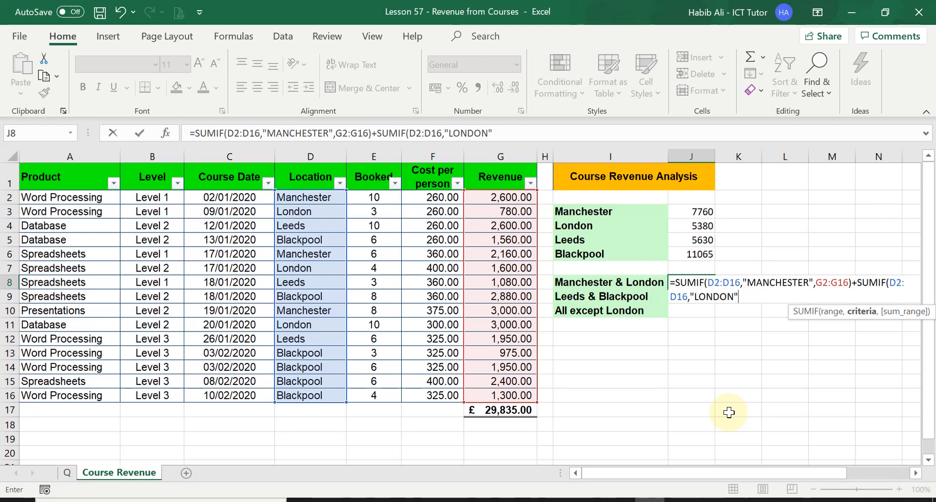
text(,)
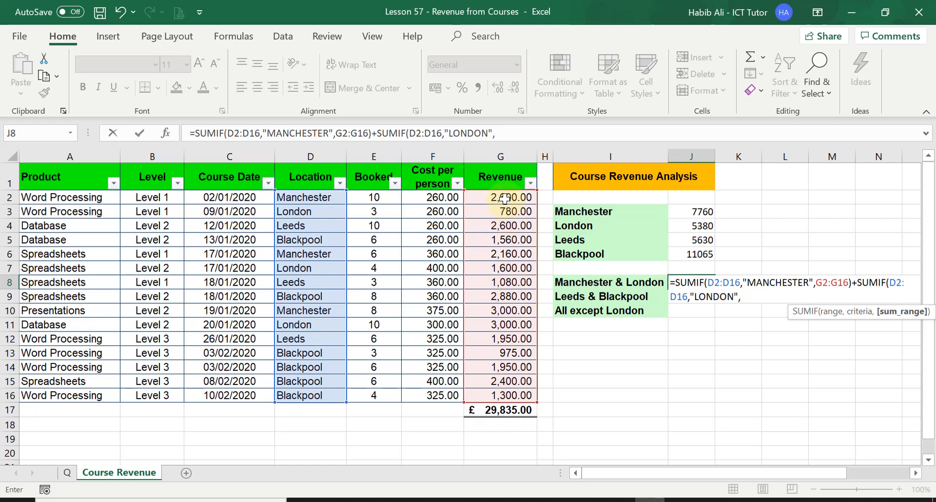
drag(502, 197, 507, 396)
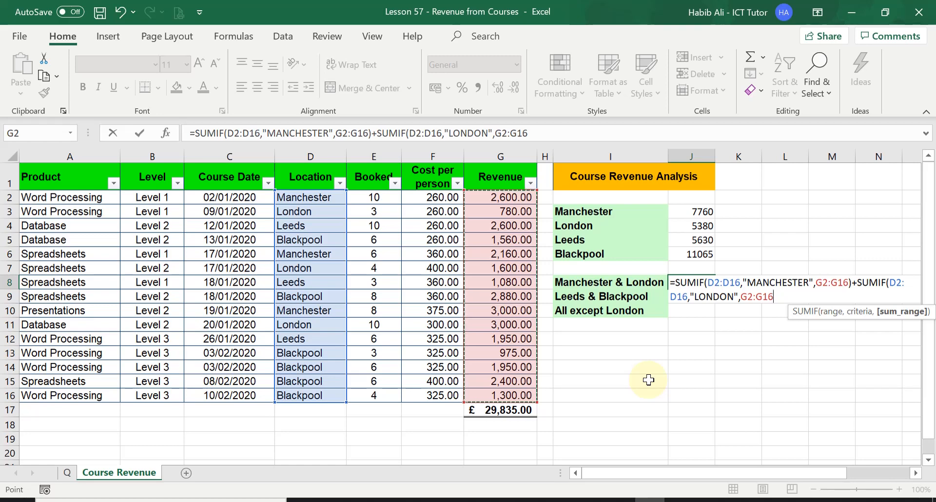
text())
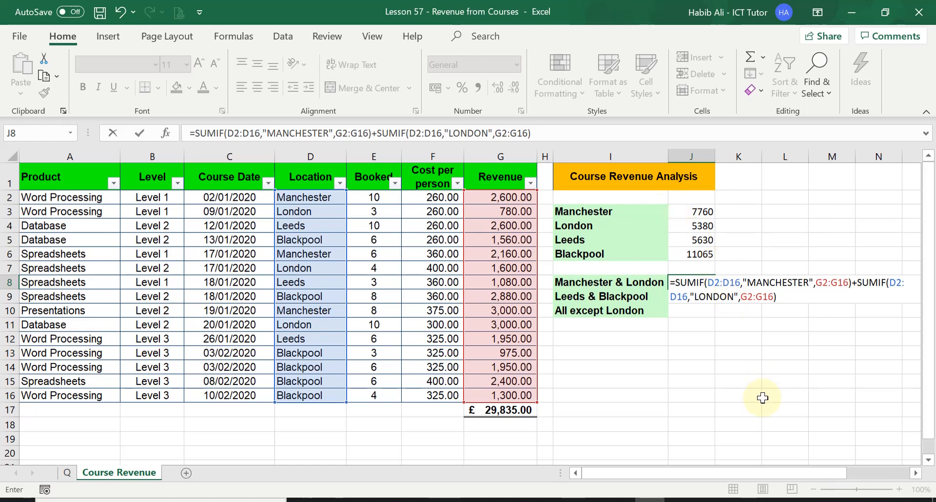
key(Return)
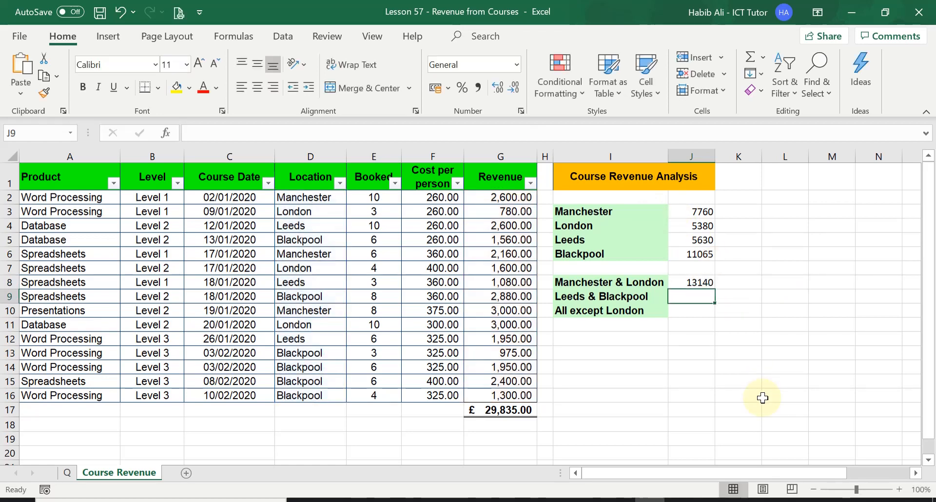
Check the combined result in J8 against the sum of the separate Manchester and London revenues in J3:J4.
click(702, 283)
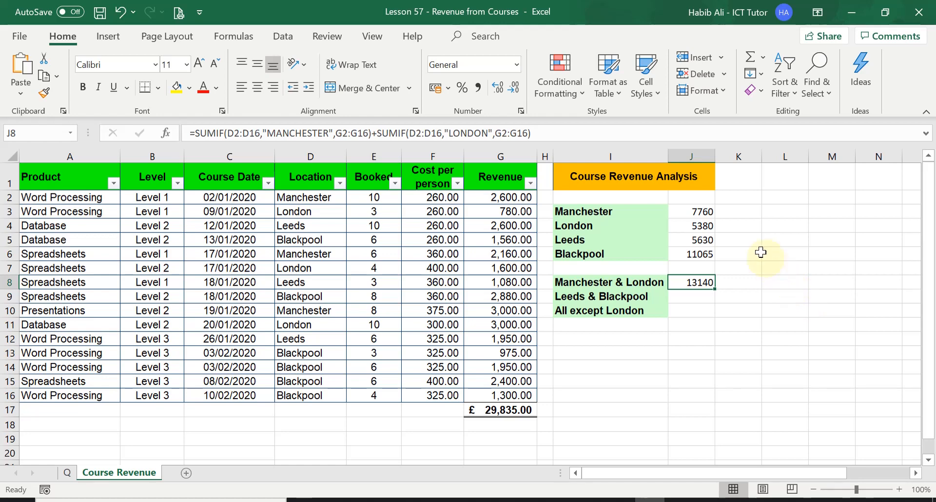
click(694, 210)
drag(693, 210, 693, 225)
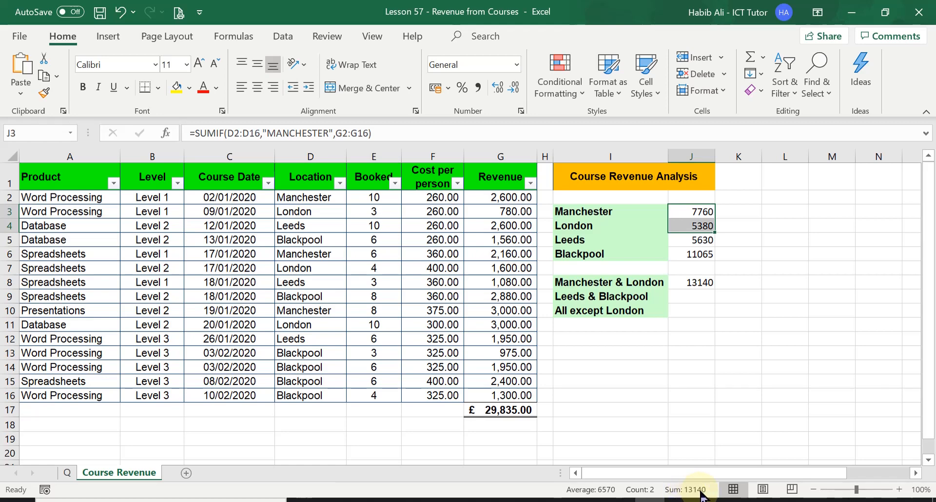
click(696, 282)
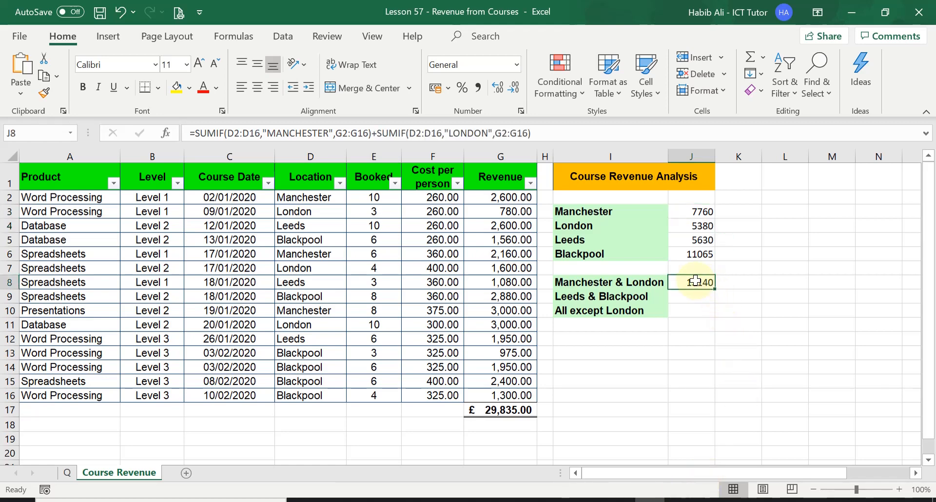
Start a SUMIF formula in J9 for Leeds & Blackpool with the Location cells D2:D16 as its range.
click(702, 296)
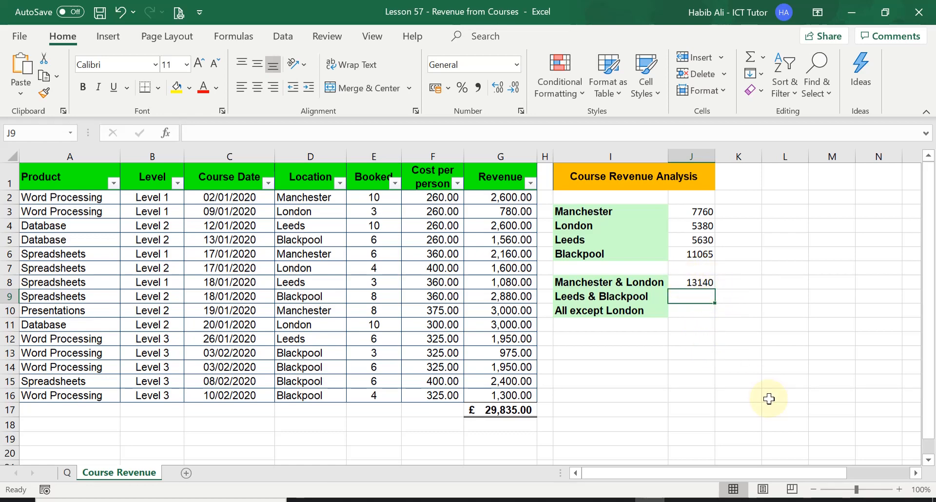
text(=SUM)
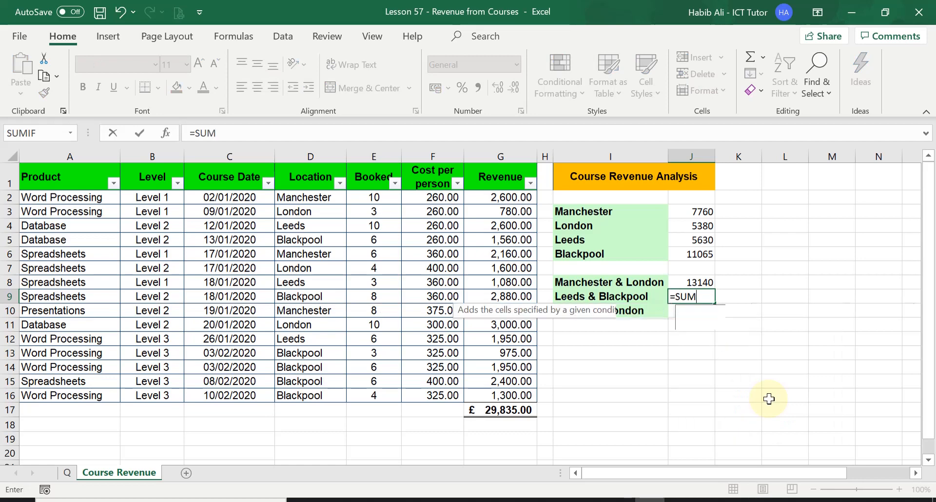
text(IF()
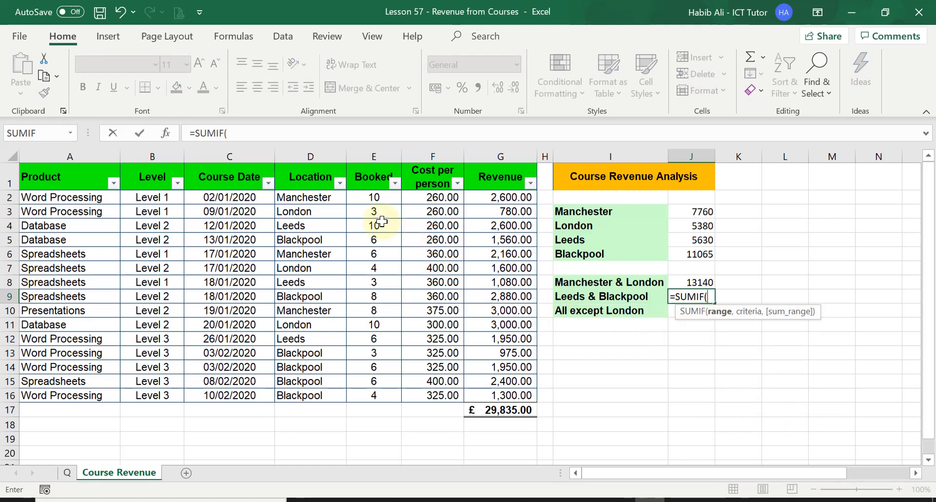
click(316, 196)
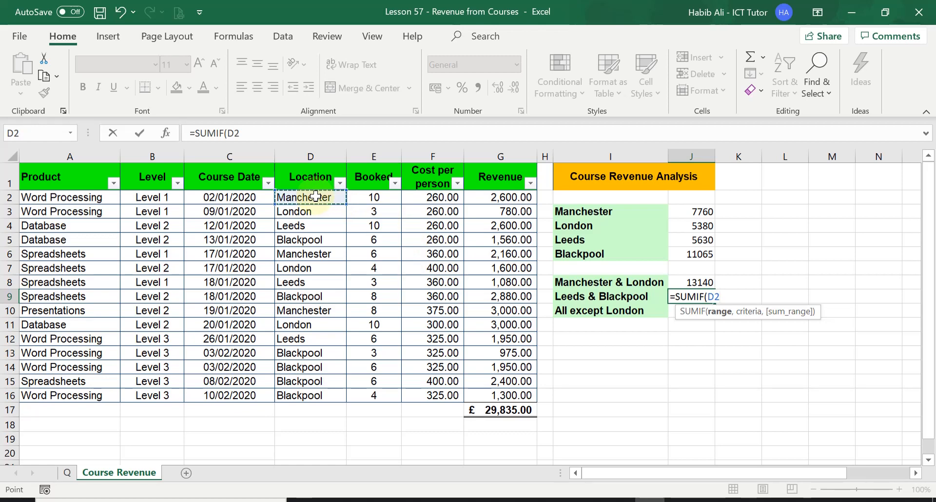
key(ctrl+shift+Down)
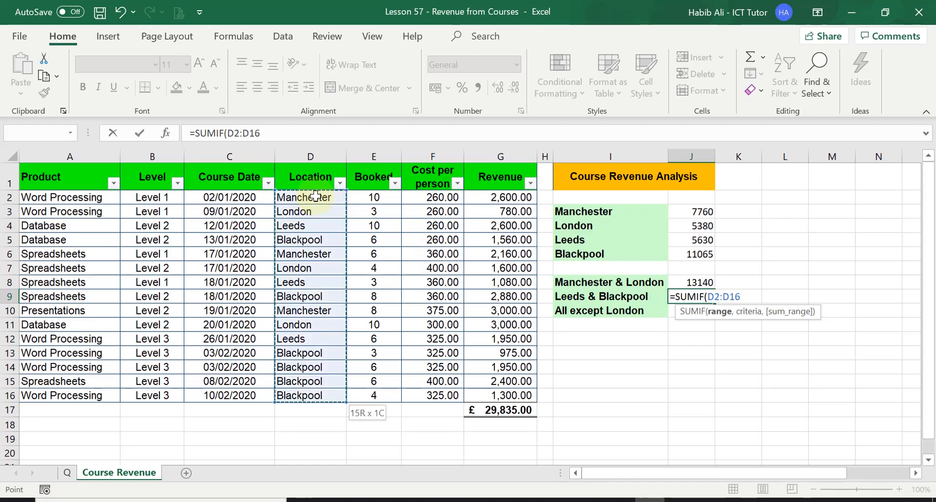
text(,)
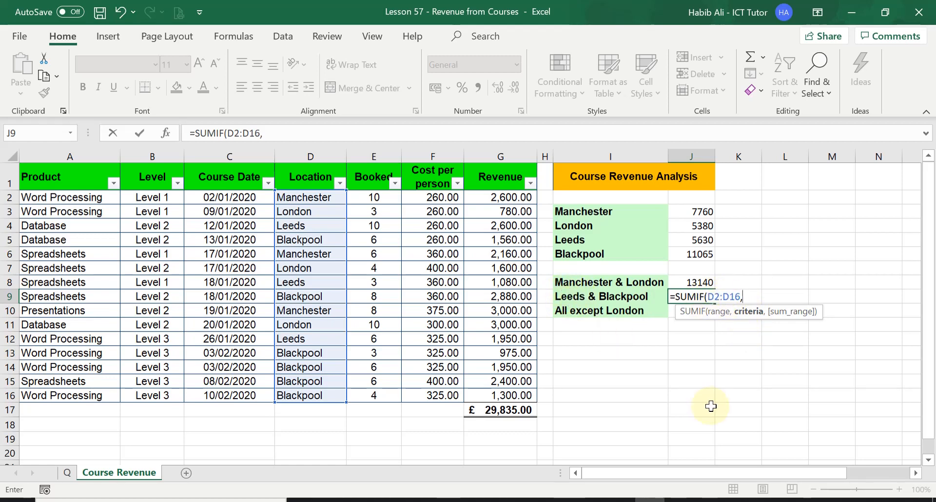
Complete the J9 SUMIF with the criterion "LEEDS" and the Revenue cells G2:G16 as the sum range.
text(l)
key(BackSpace)
key(BackSpace)
text(EEDS)
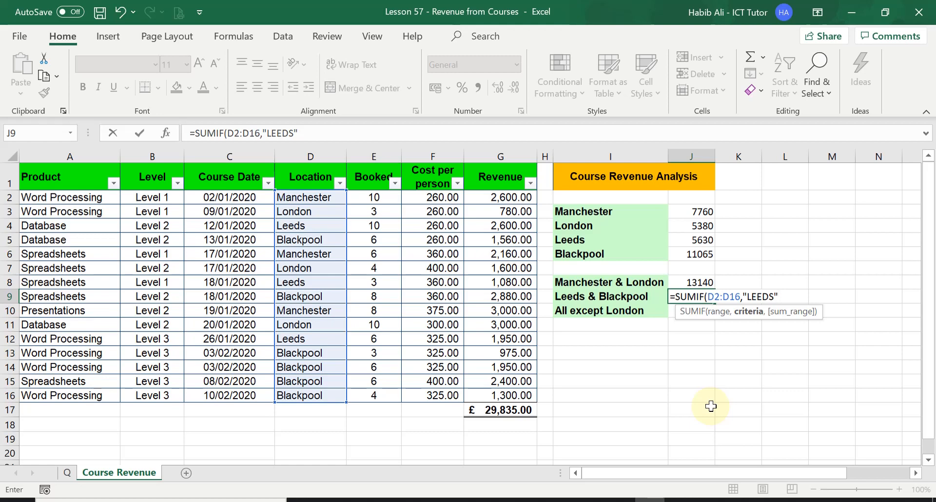
text(,)
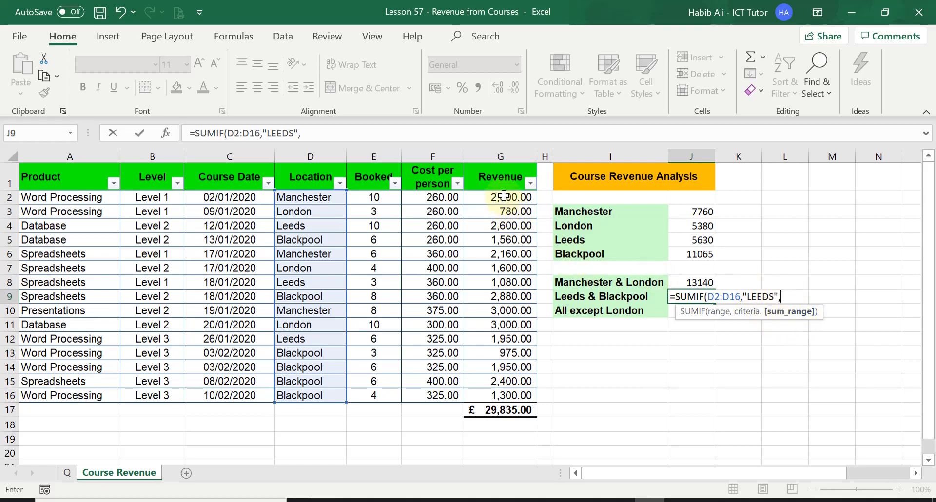
drag(504, 195, 515, 394)
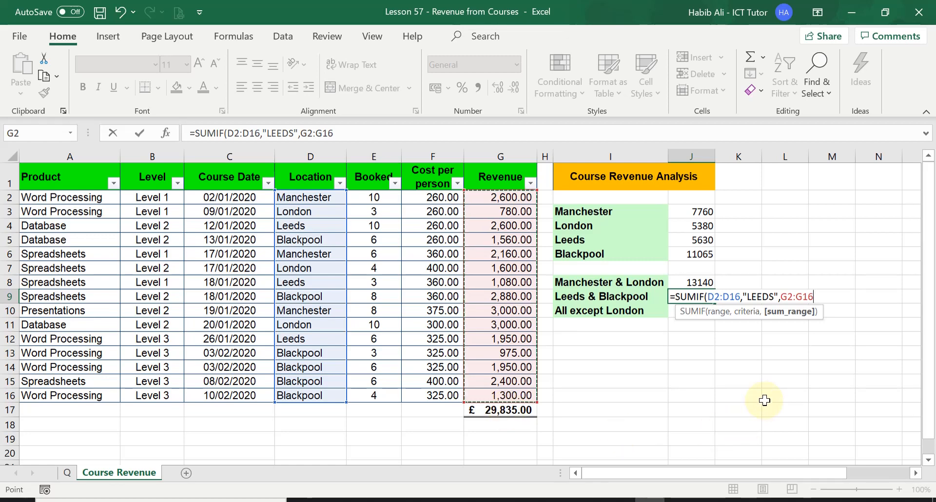
text())
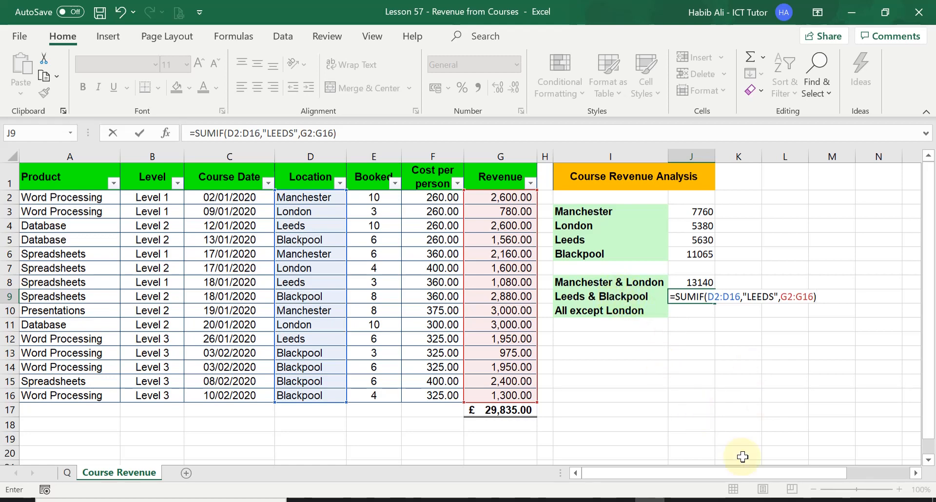
Extend the J9 formula with a plus sign and a second SUMIF over the Location cells D2:D16.
text(+)
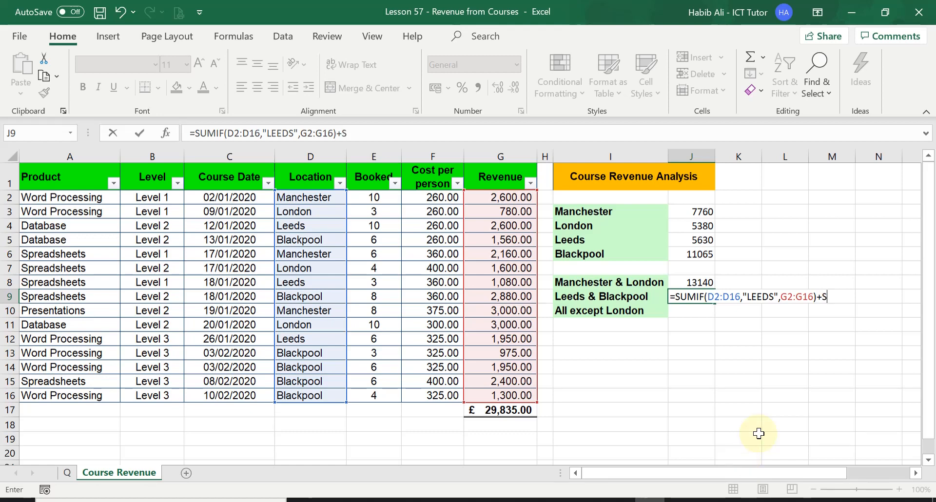
text(SUMIF)
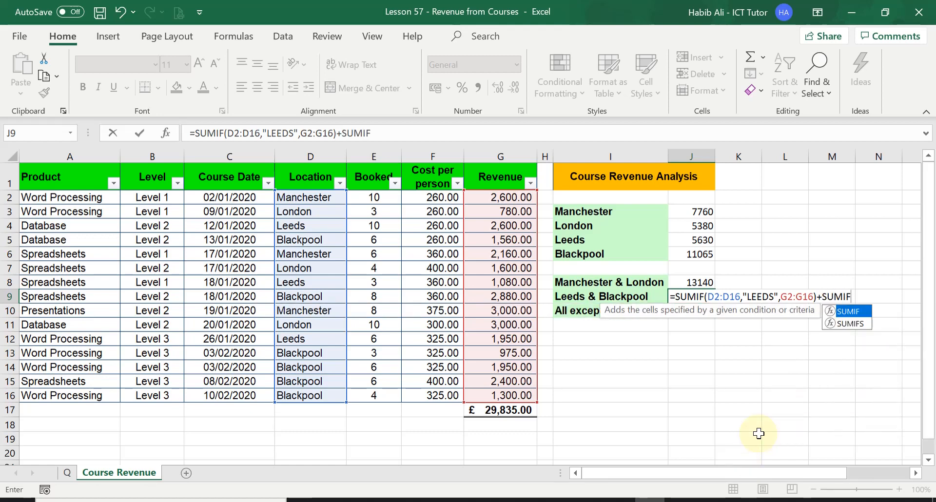
text(()
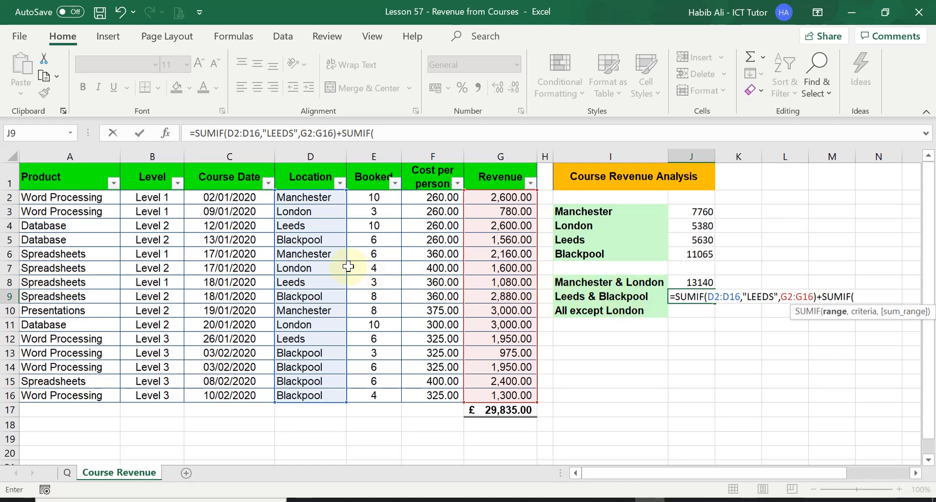
drag(312, 198, 324, 396)
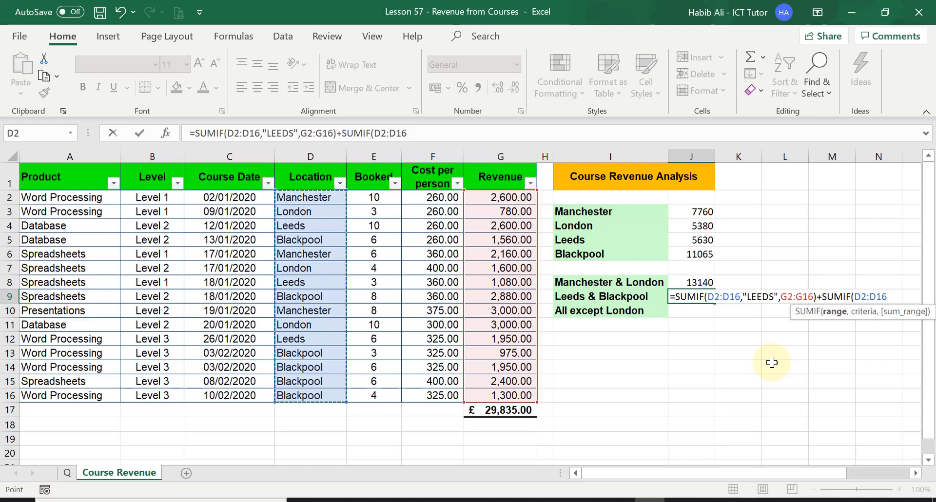
Finish the second SUMIF in J9 with the criterion "BLACKPOOL" and the sum range G2:G16.
text(,"BL)
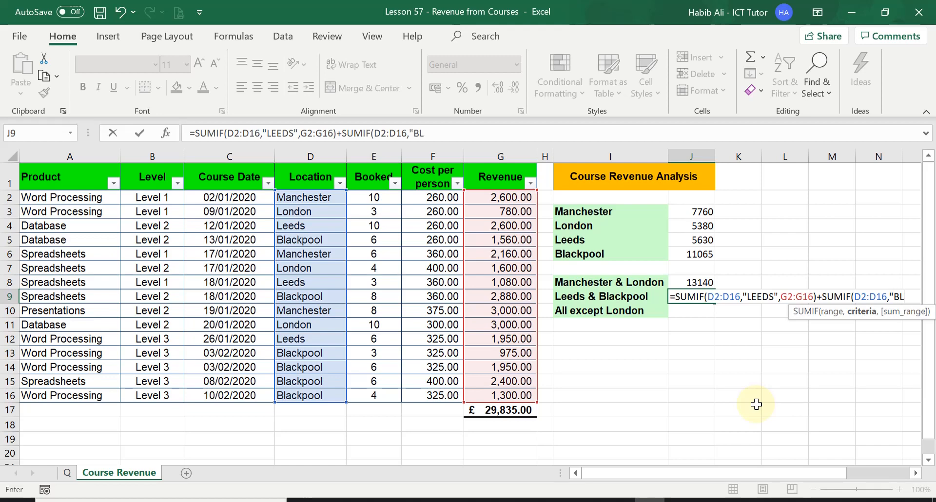
text(CKPOOL)
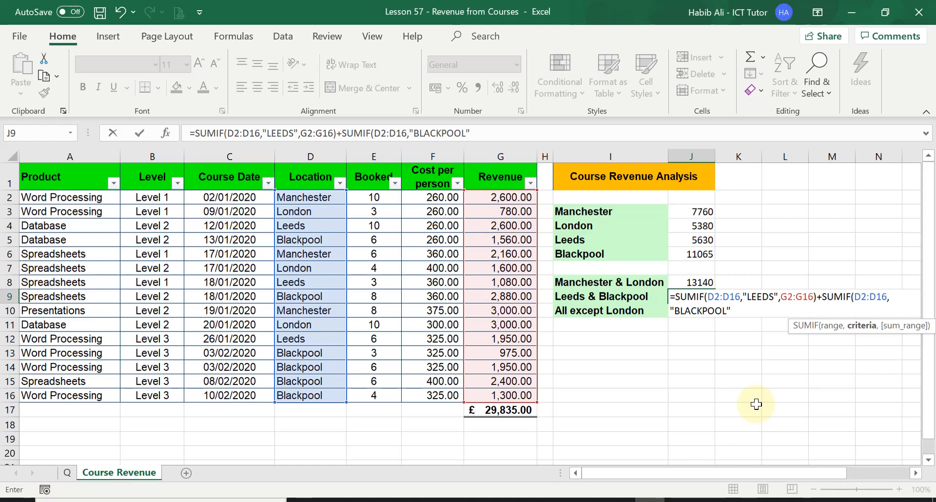
text(,)
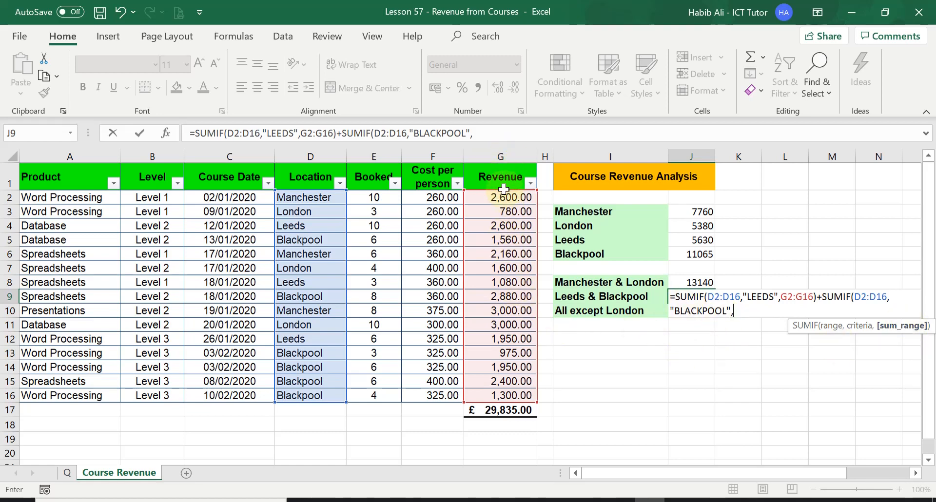
drag(504, 197, 516, 396)
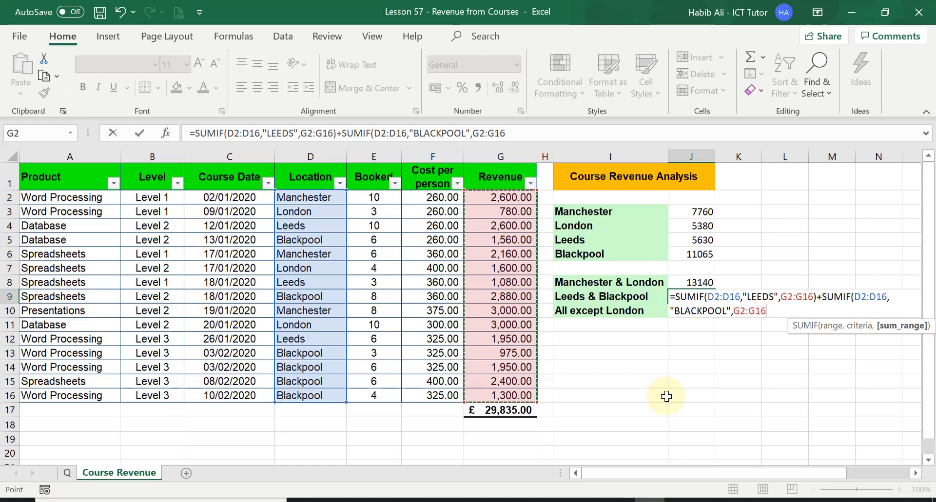
text())
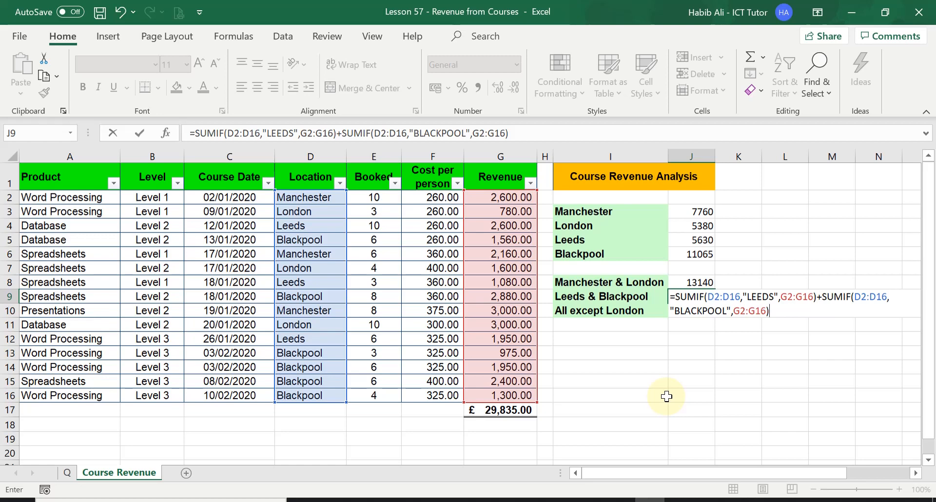
key(Return)
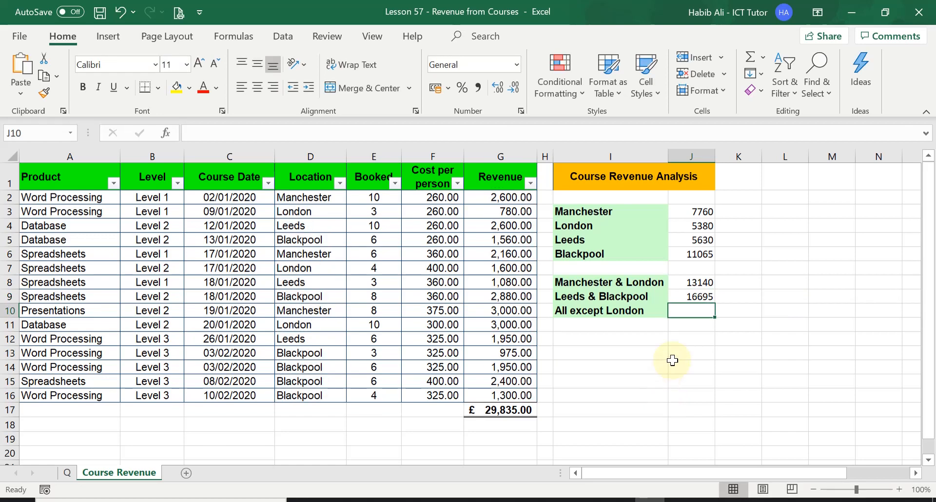
Check the combined result in J9 against the sum of the separate Leeds and Blackpool revenues in J5:J6.
click(688, 296)
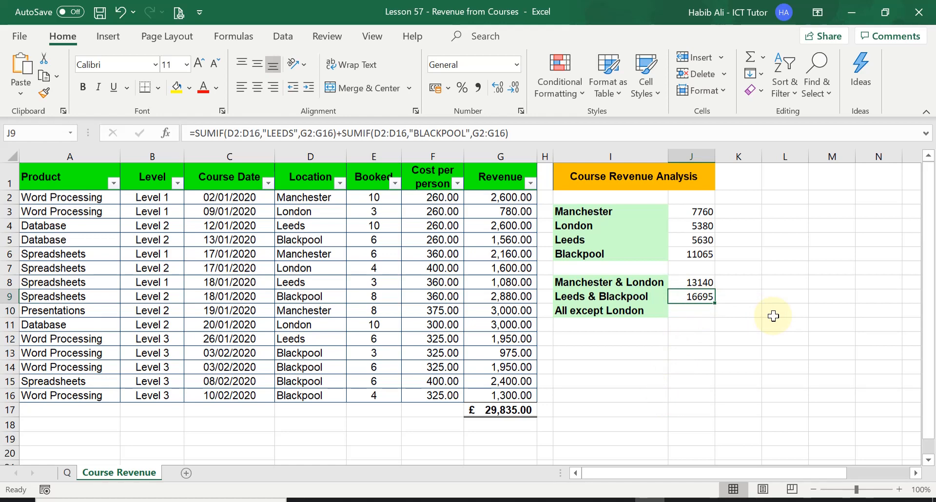
drag(692, 240, 689, 255)
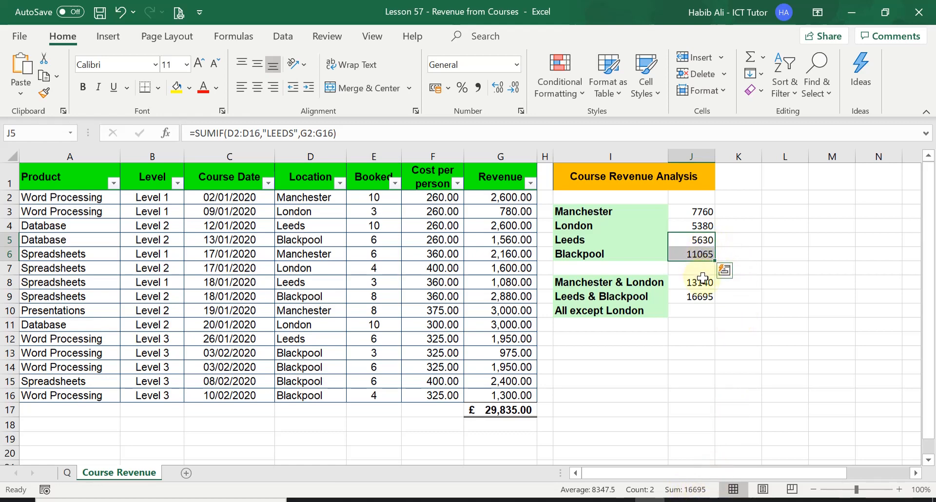
click(703, 296)
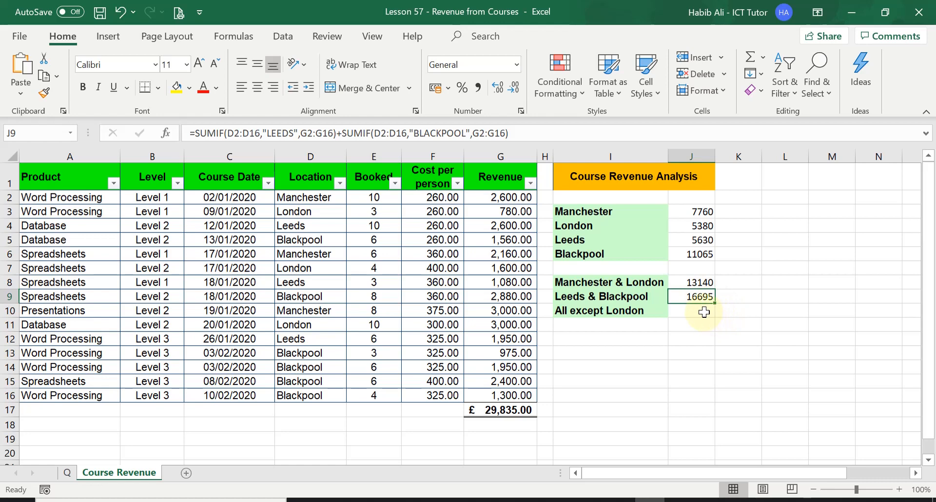
Review the J9 formula and reread the question on the Q sheet, returning to J10 on the Course Revenue sheet.
click(703, 310)
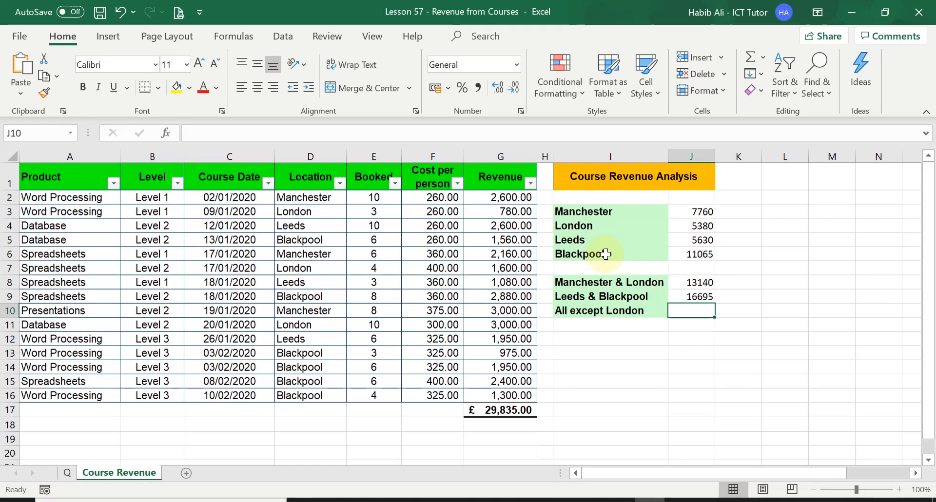
click(693, 296)
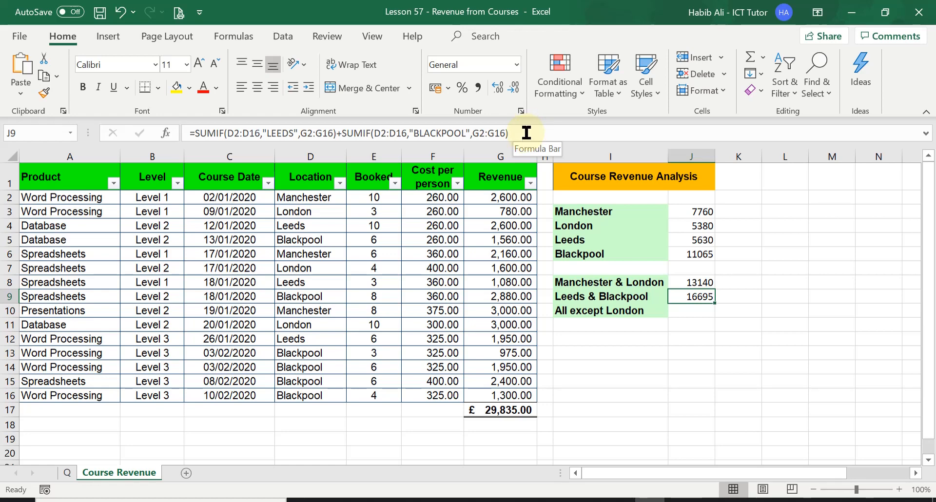
click(691, 308)
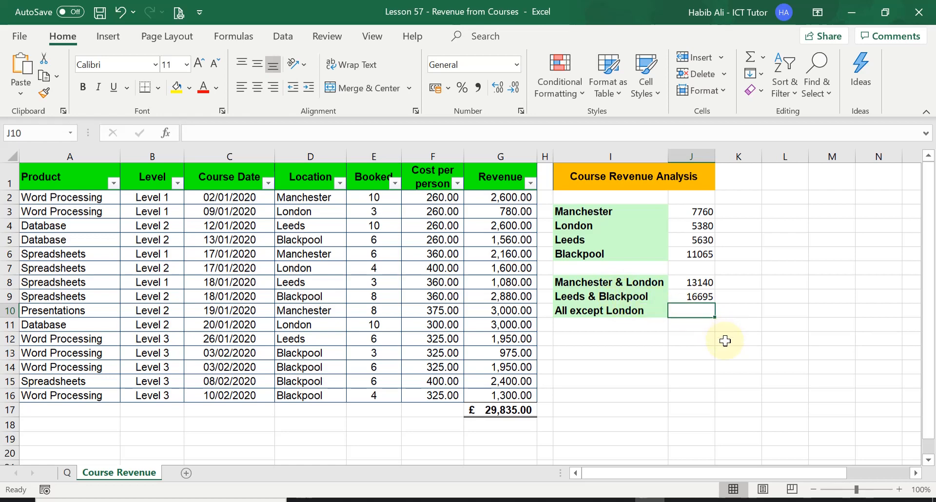
click(68, 473)
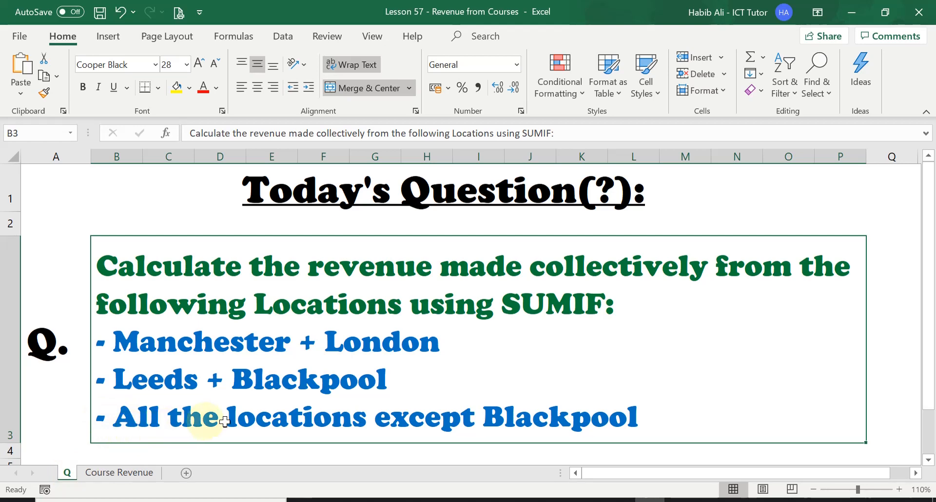
click(128, 473)
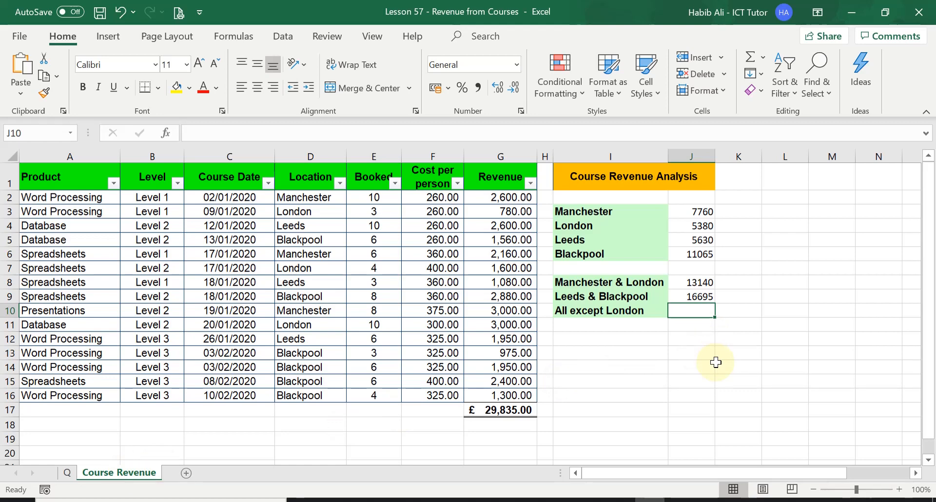
text(=S)
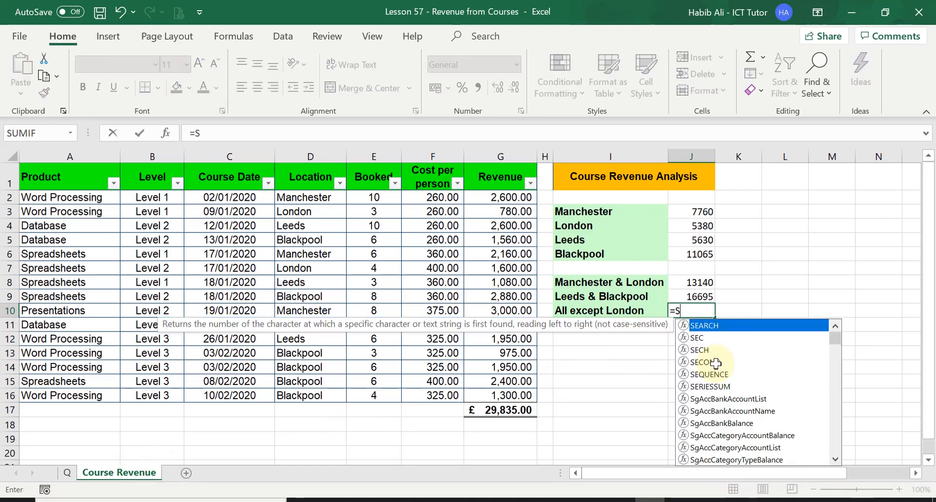
text(UMIF)
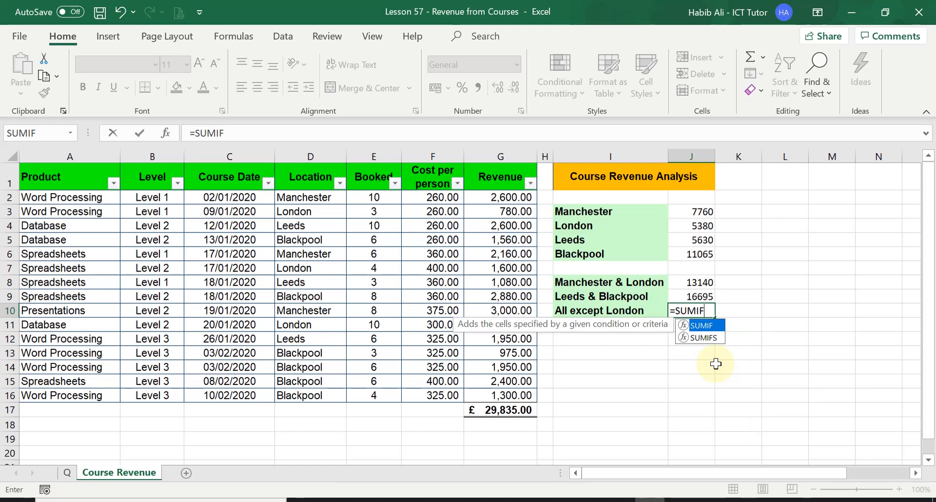
text(()
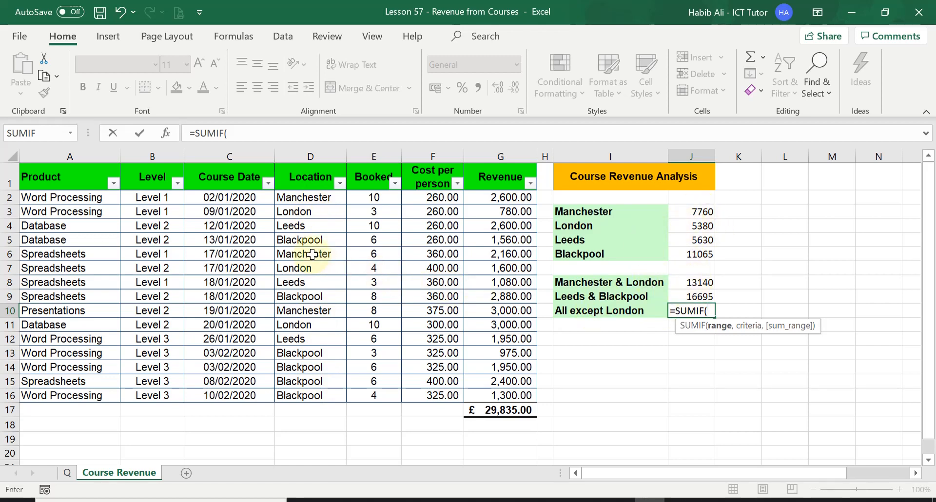
click(307, 197)
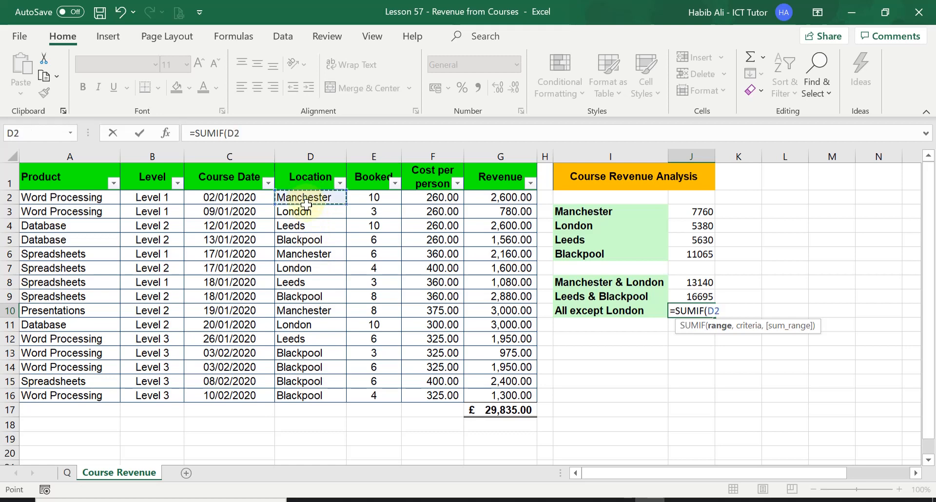
drag(307, 204, 315, 392)
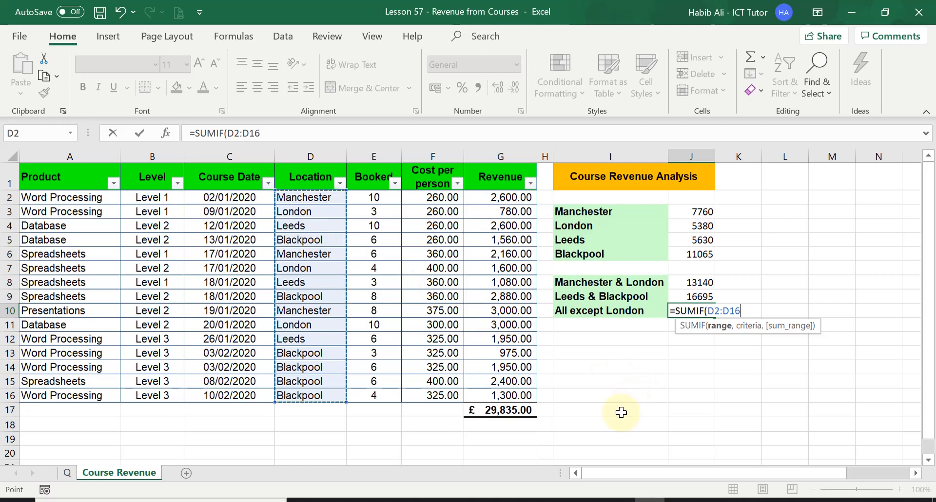
text(,)
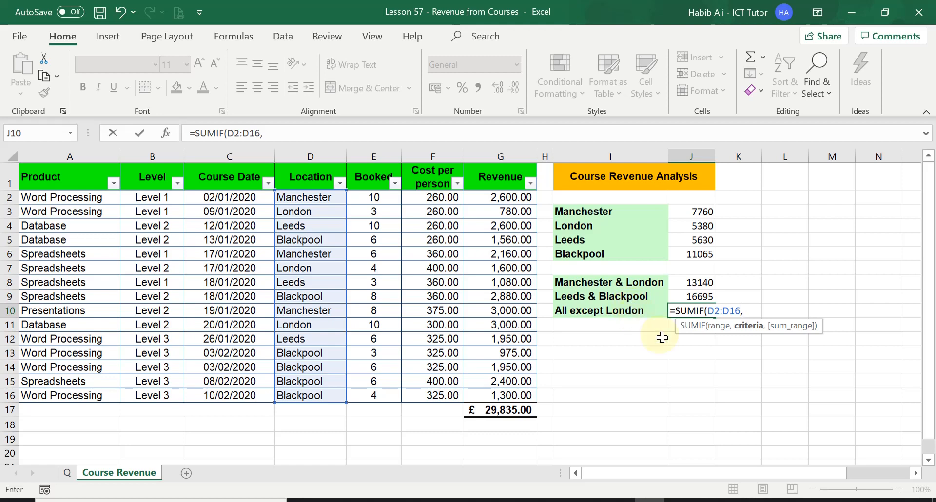
key(BackSpace)
key(BackSpace)
key(BackSpace)
key(BackSpace)
key(BackSpace)
key(BackSpace)
key(BackSpace)
key(BackSpace)
key(BackSpace)
key(BackSpace)
key(BackSpace)
key(BackSpace)
key(BackSpace)
key(BackSpace)
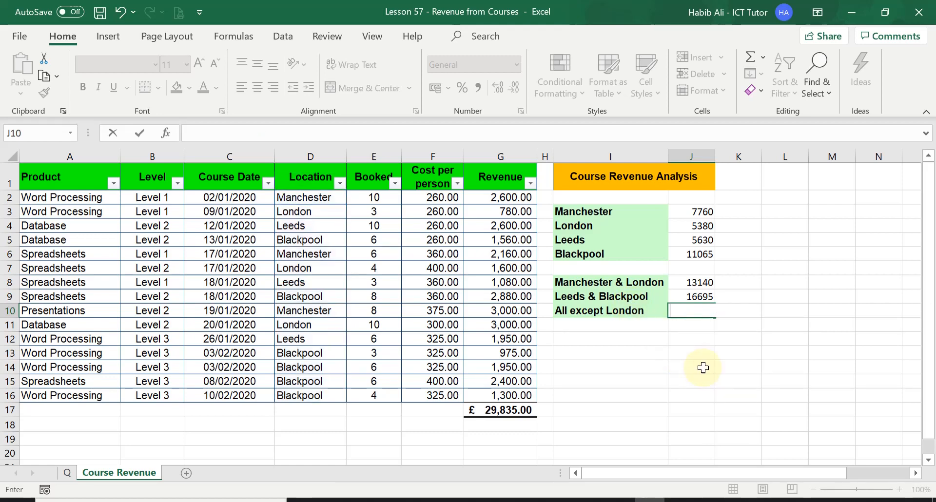
Change the label in I10 to "All except Blackpool".
key(Return)
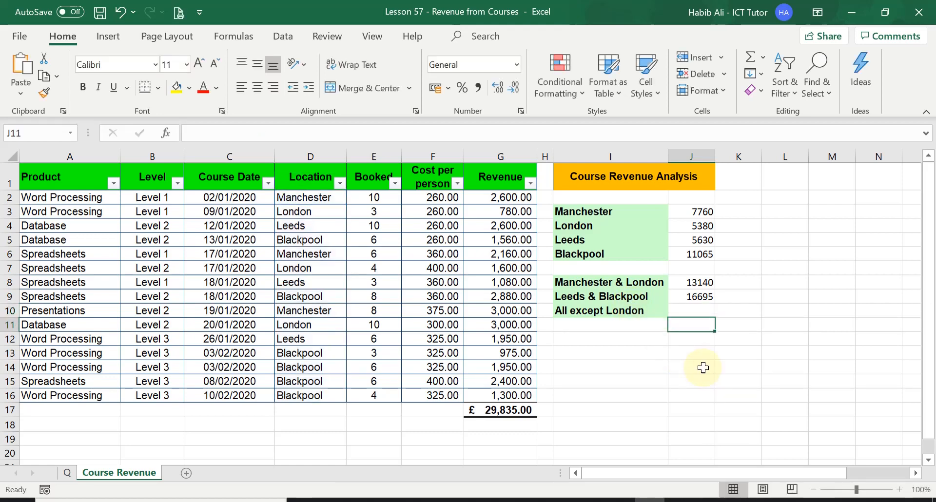
double_click(642, 311)
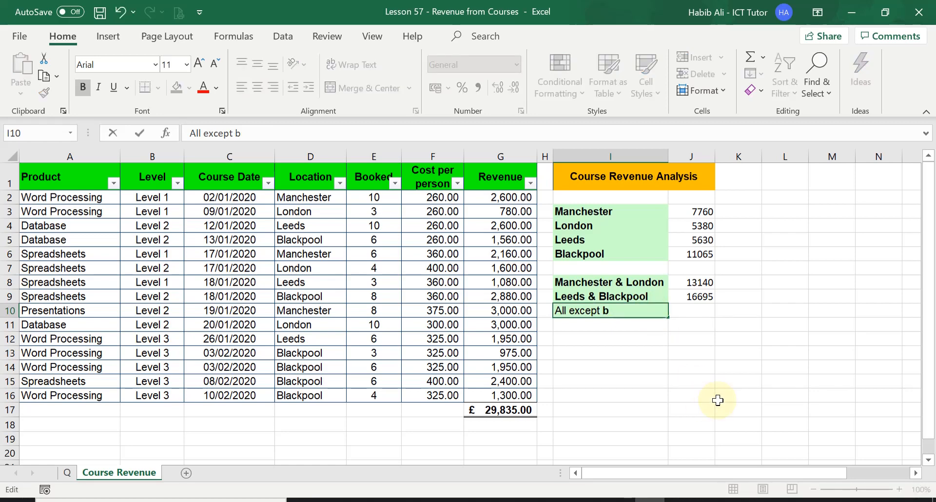
key(BackSpace)
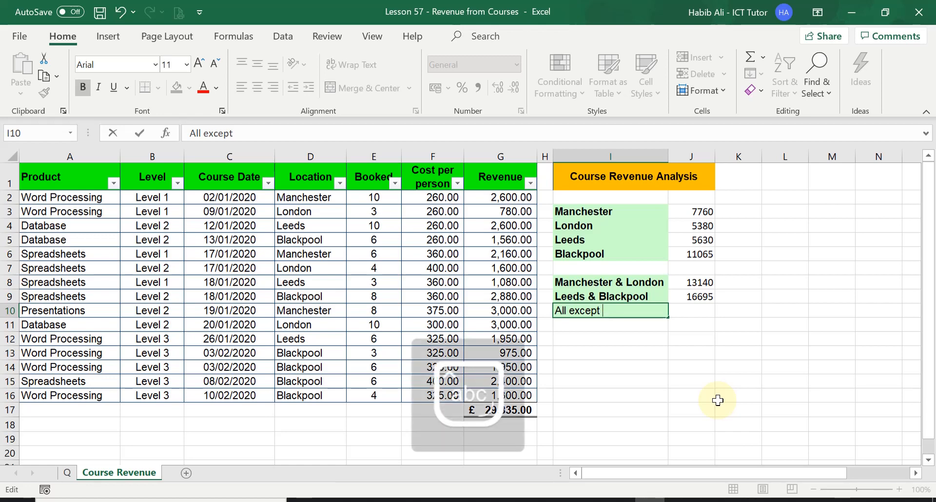
text(Blackpool)
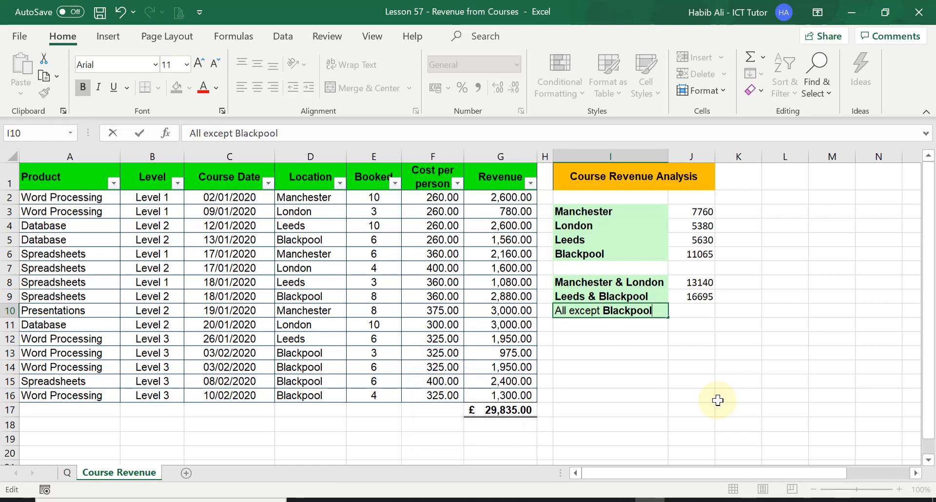
key(Return)
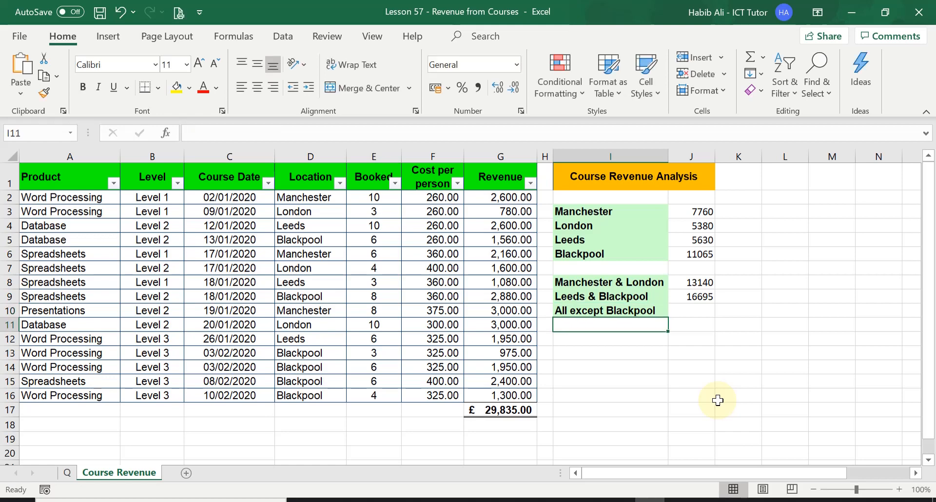
click(637, 312)
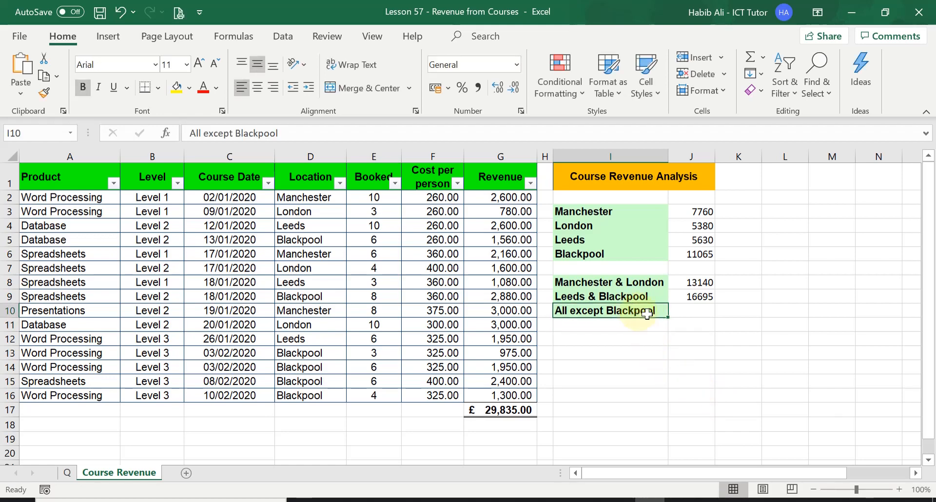
Start a SUMIF formula in J10 with the Location cells D2:D16 as its range.
click(692, 310)
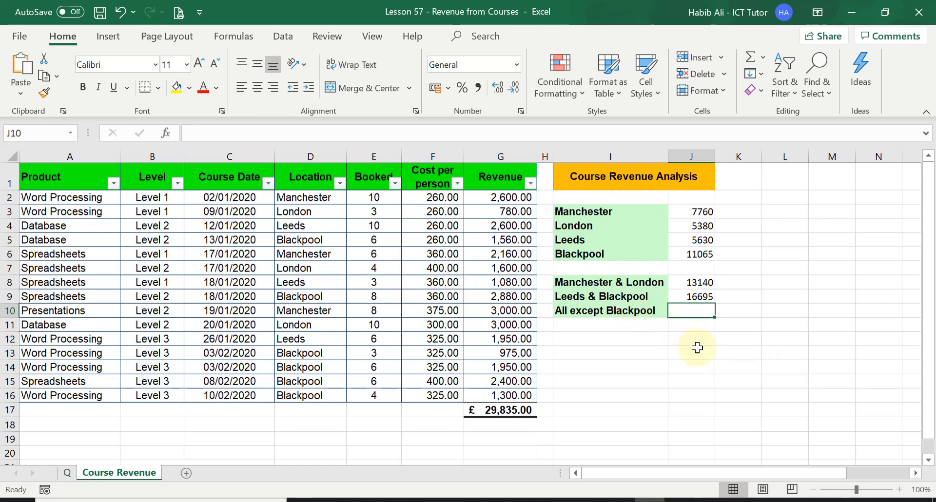
text(=sumi)
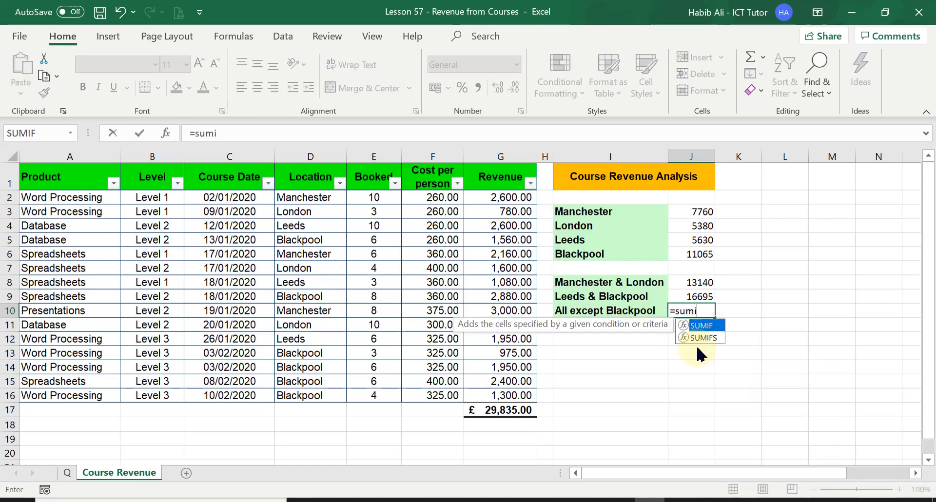
text(f)
key(BackSpace)
key(BackSpace)
key(BackSpace)
key(BackSpace)
key(BackSpace)
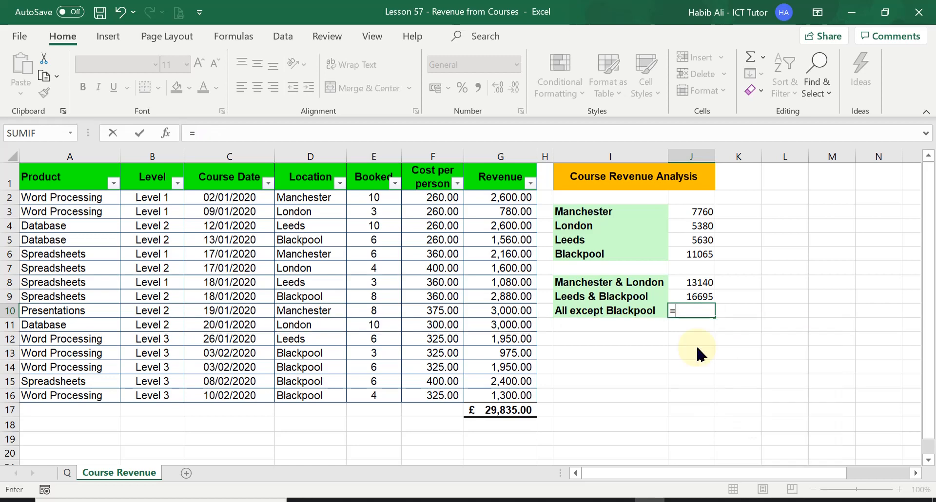
key(Caps_Lock)
text(SUM)
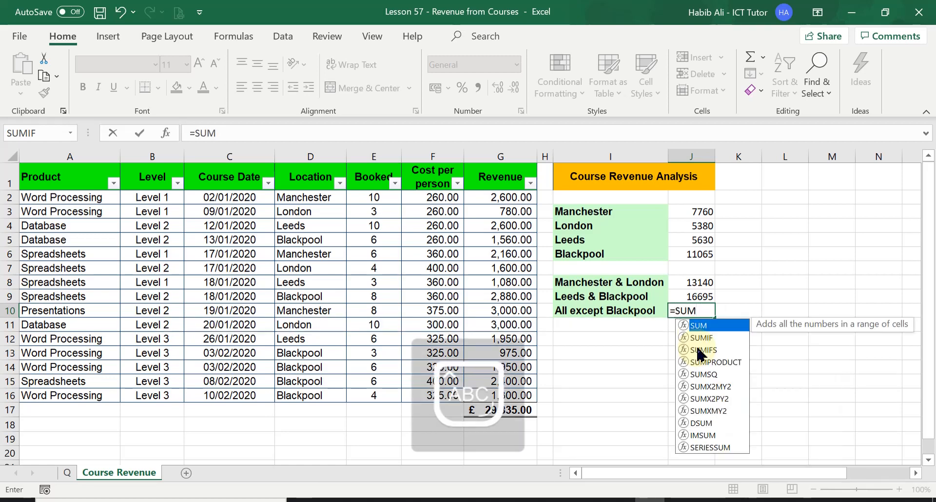
text(IF)
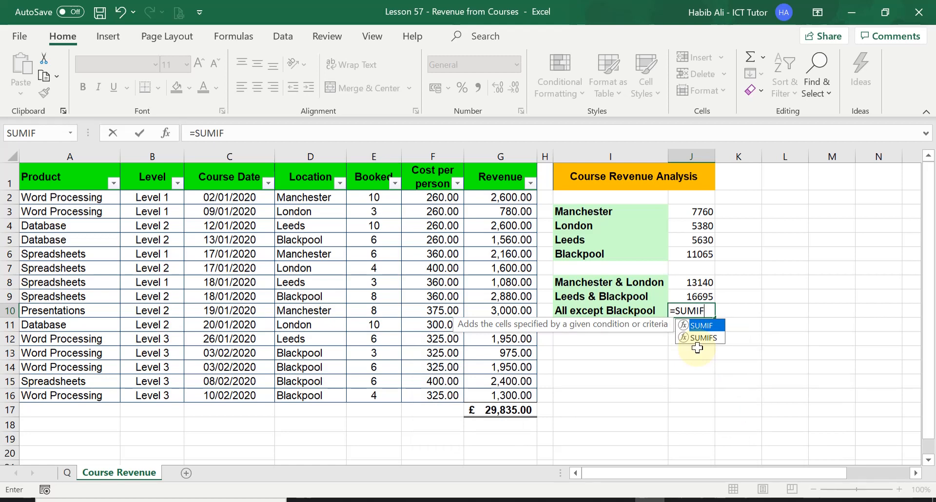
text(()
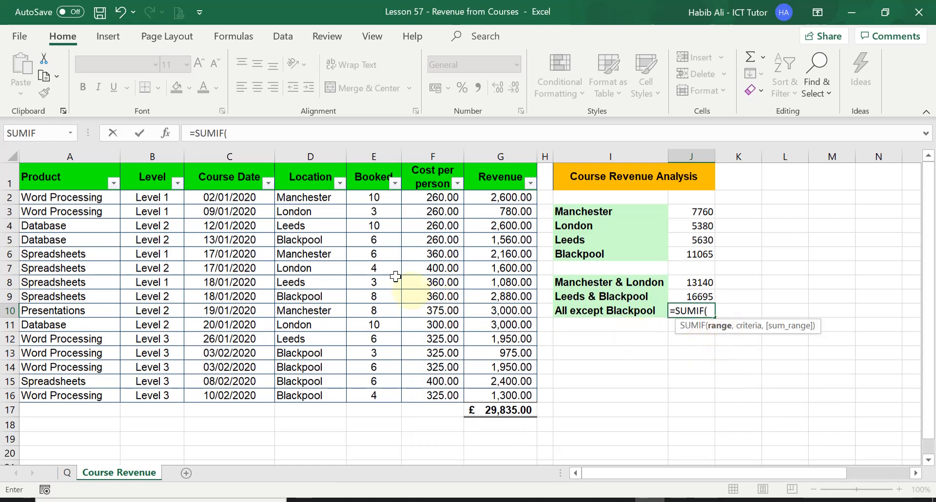
drag(312, 197, 313, 397)
Add the not-equal criterion "<>BLACKPOOL" to the SUMIF in J10.
text(,"<>)
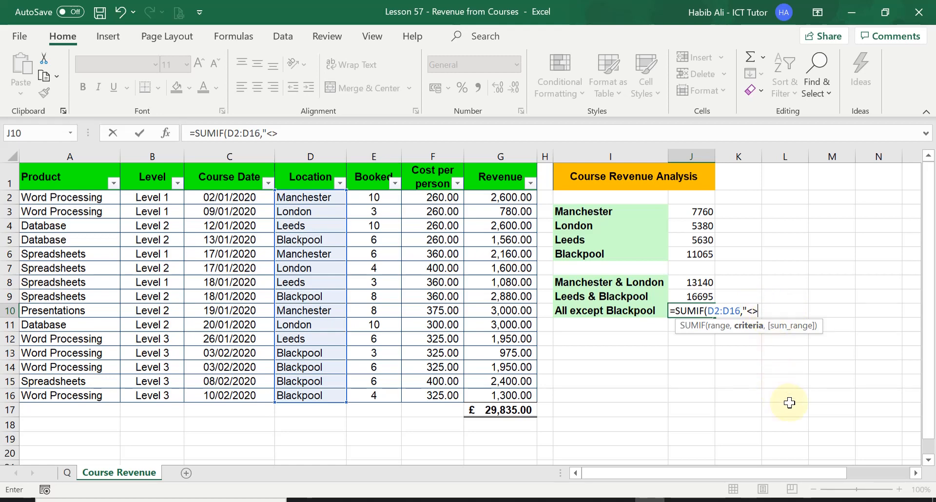
text(BLACKPPOL)
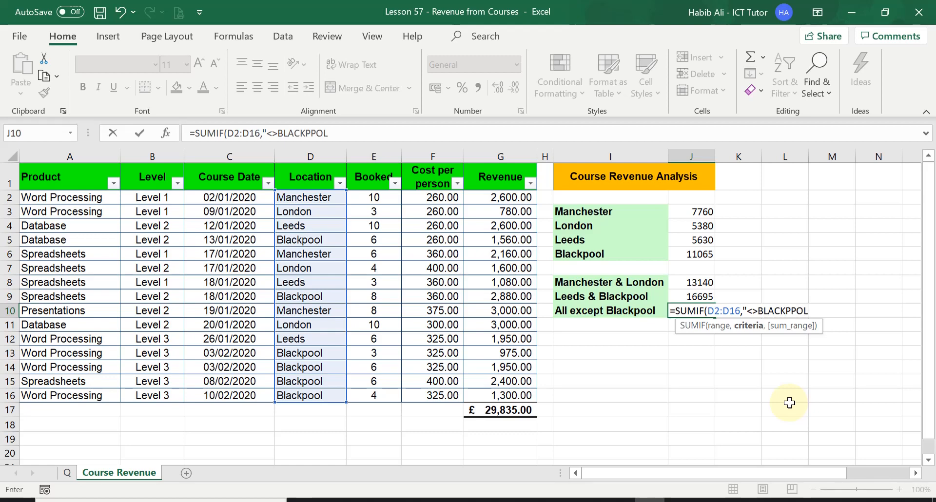
key(BackSpace)
key(BackSpace)
key(BackSpace)
text(OOL)
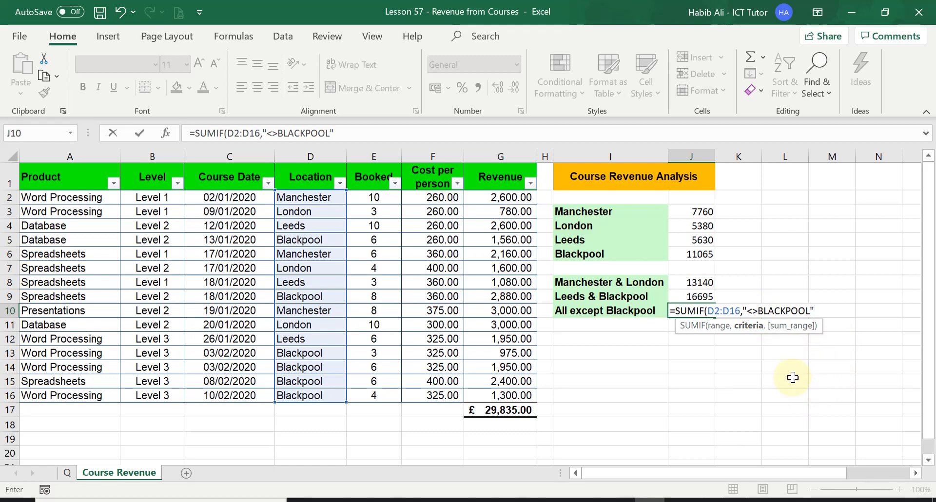
Complete the J10 formula with the Revenue cells G2:G16 as the sum range.
text(,)
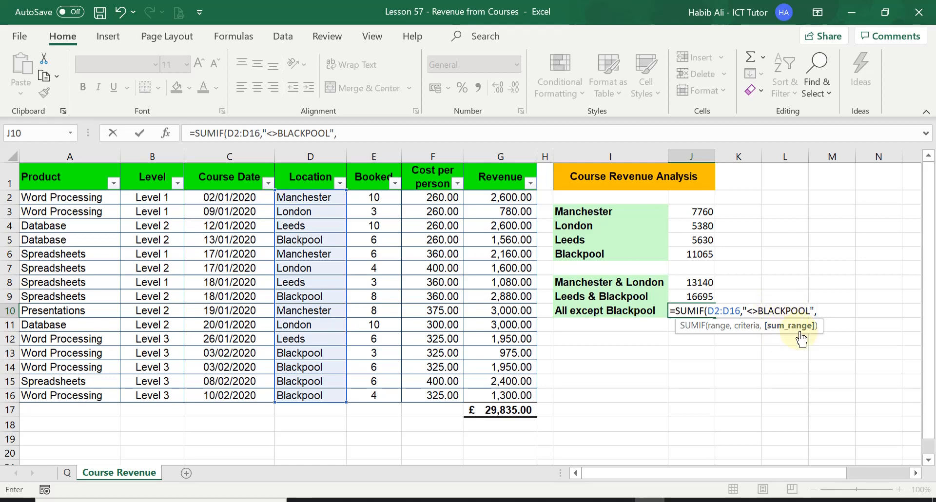
click(501, 199)
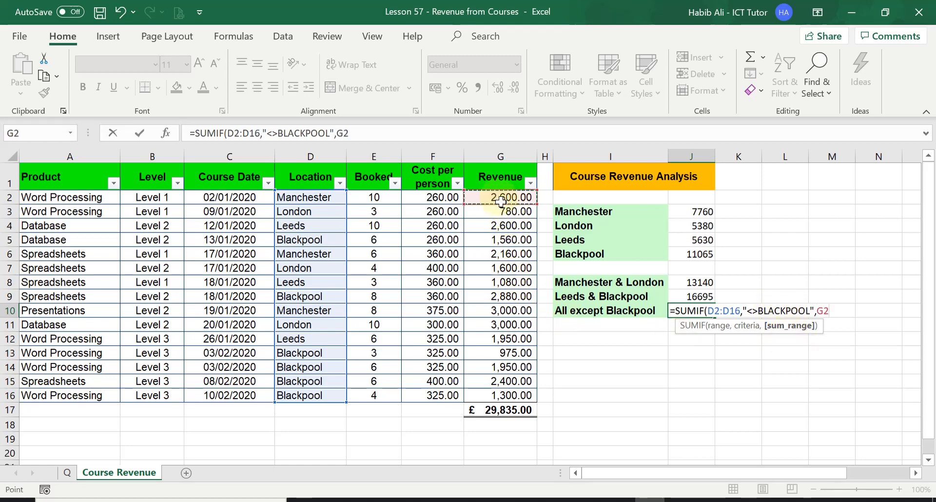
drag(501, 200, 513, 391)
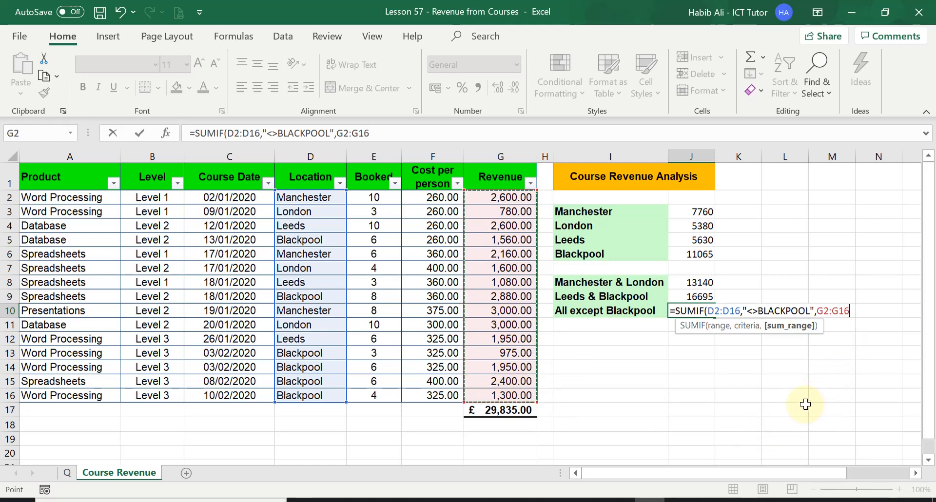
text())
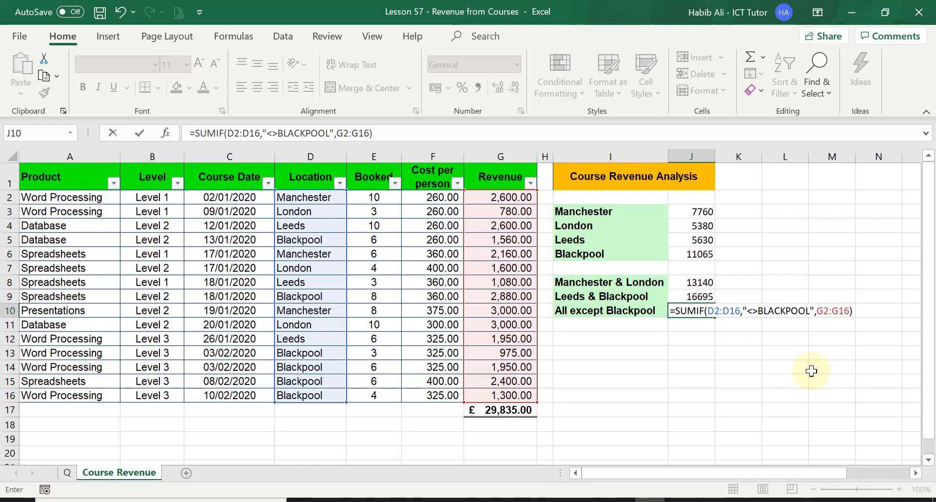
key(Return)
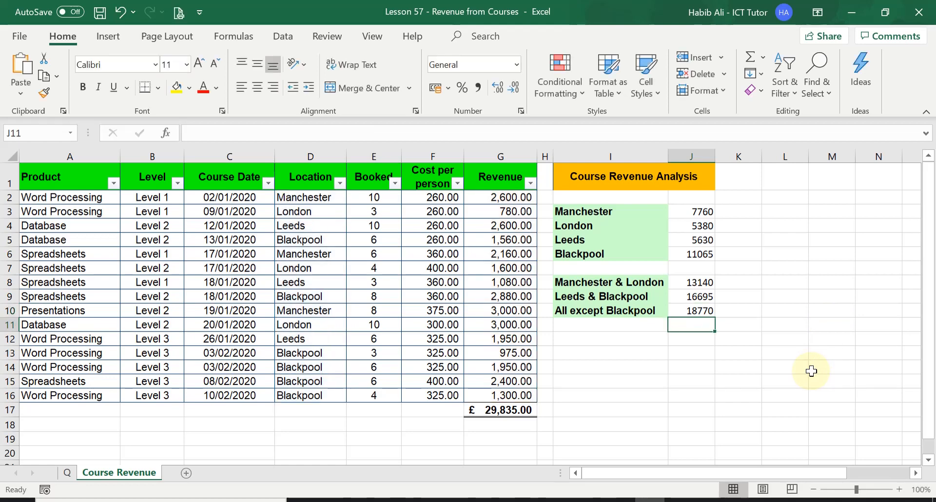
Check the J10 result against the sum of the Manchester, London and Leeds revenues in J3:J5.
click(689, 310)
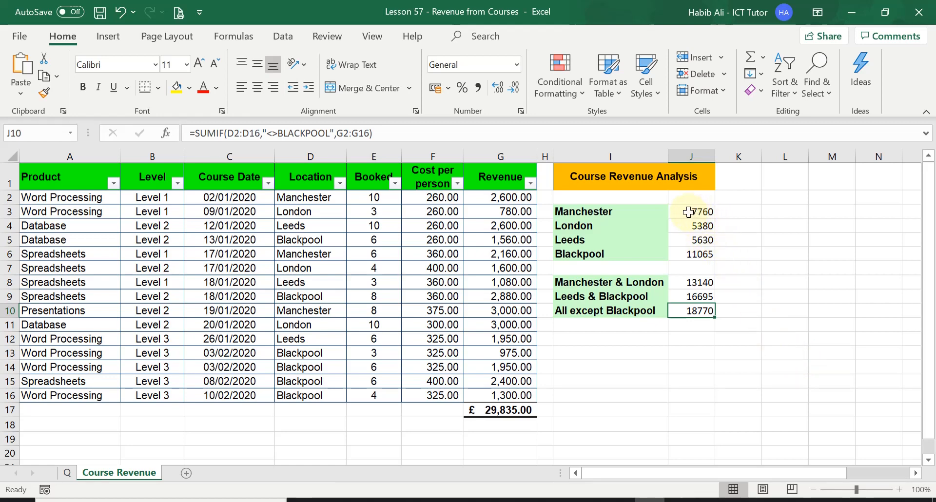
drag(690, 214, 691, 238)
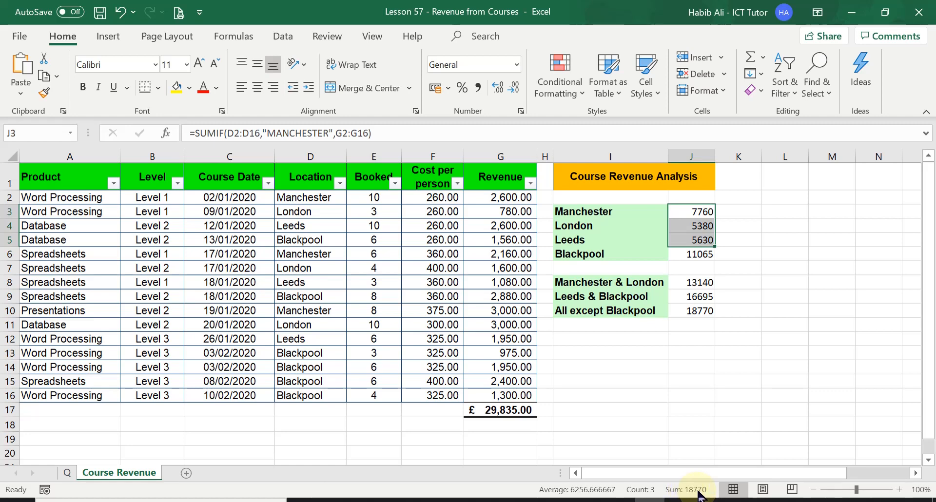
click(692, 310)
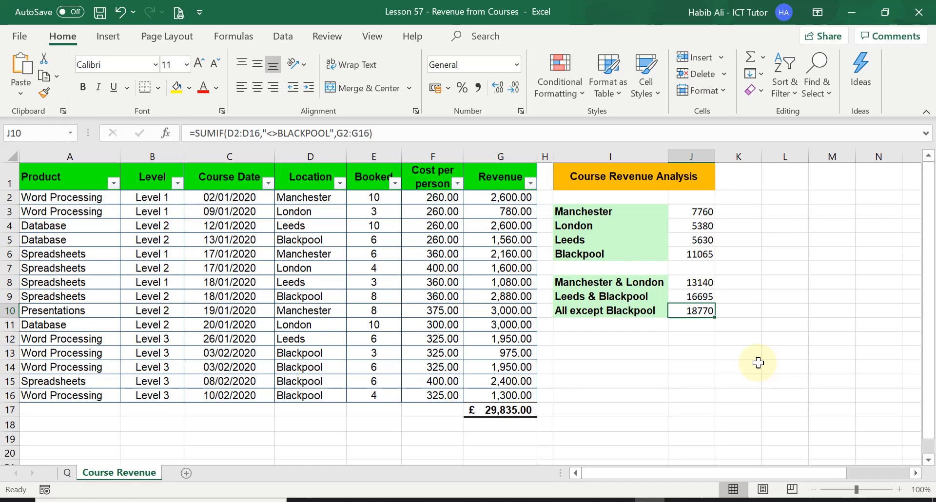
key(Down)
key(Left)
key(ctrl+Home)
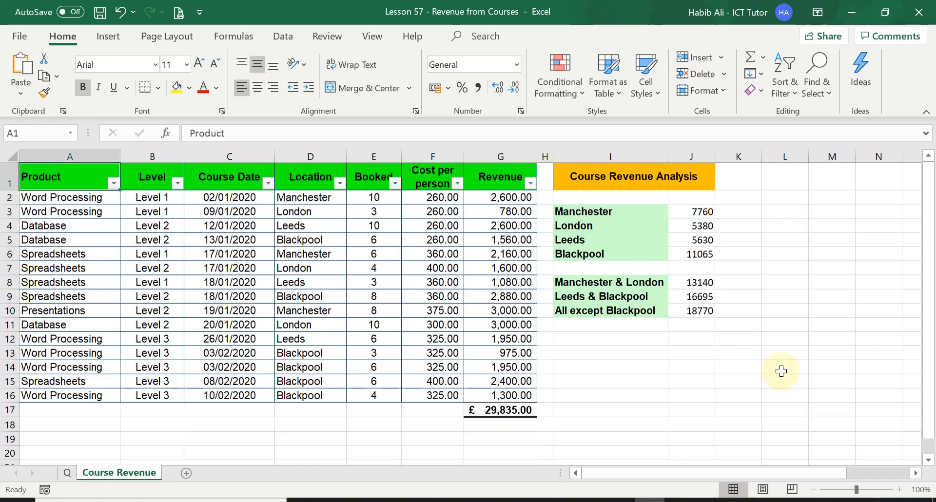
Paste the copied picture of the Shift, Ctrl and down-arrow keys at I12, below the revenue analysis.
click(622, 340)
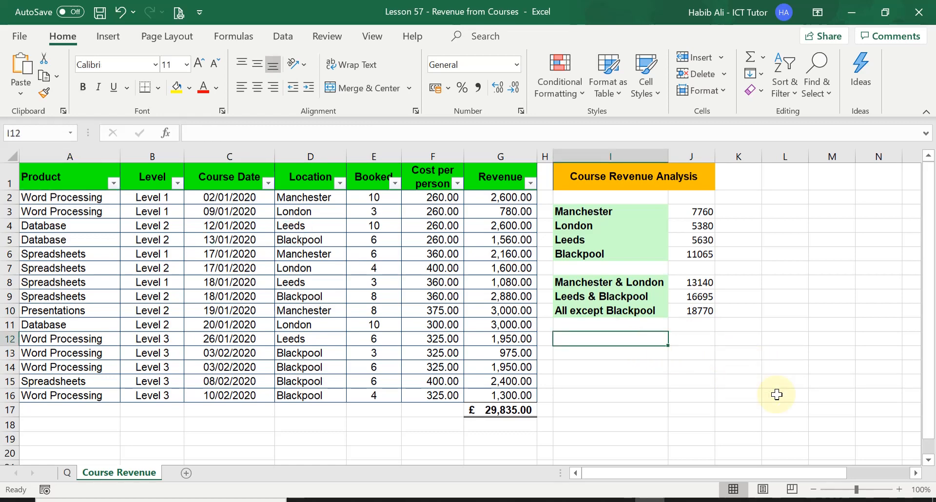
key(ctrl+v)
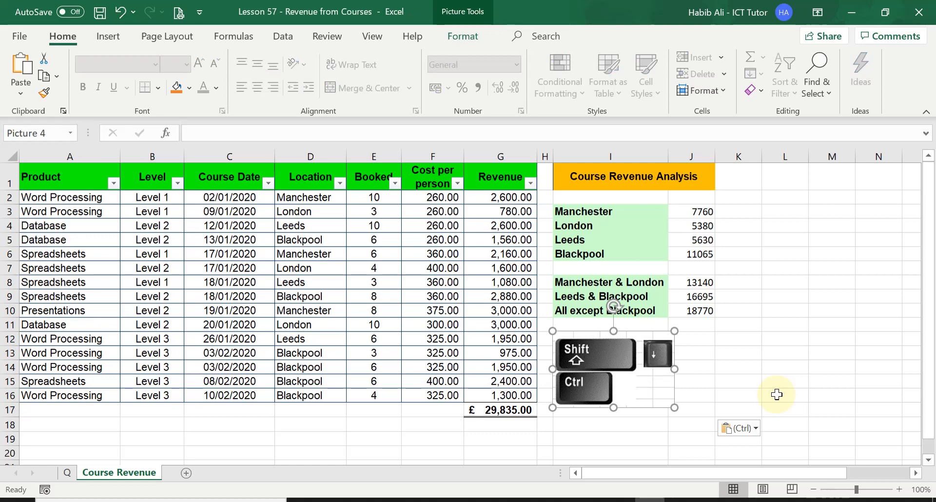
click(778, 382)
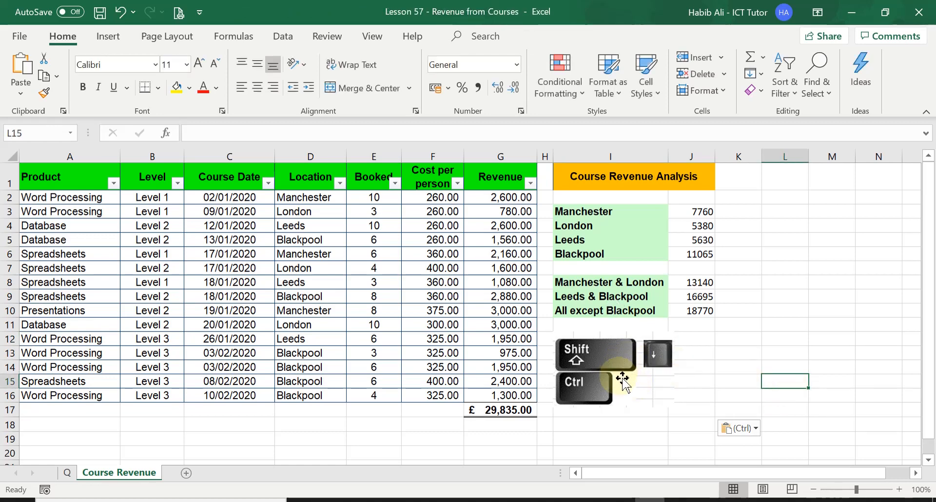